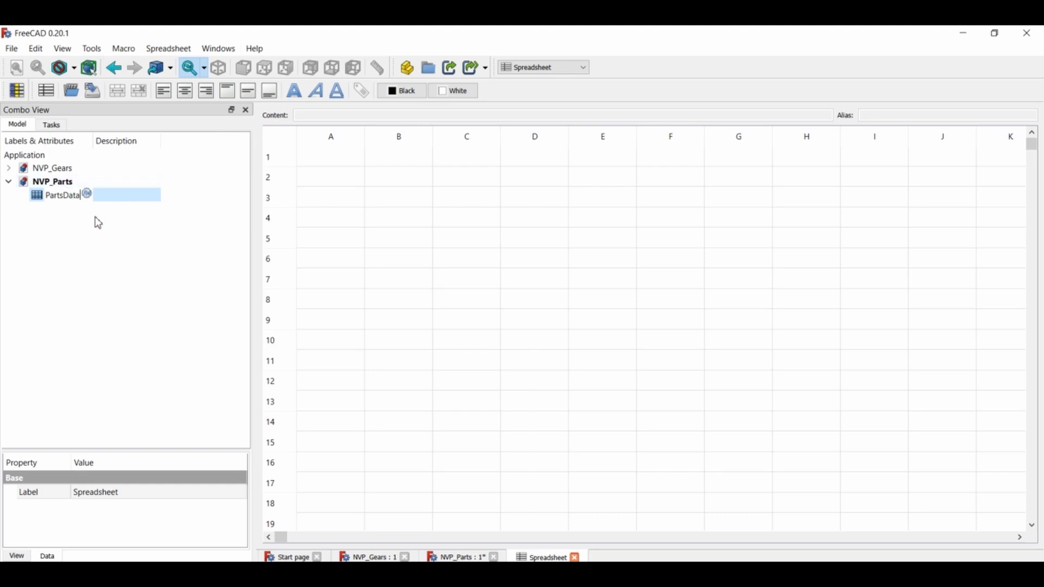
# Create a new spreadsheet in the NVP_Parts document with the Spreadsheet workbench.
pyautogui.press('Return')
pyautogui.press('Delete')
pyautogui.click(544, 67)
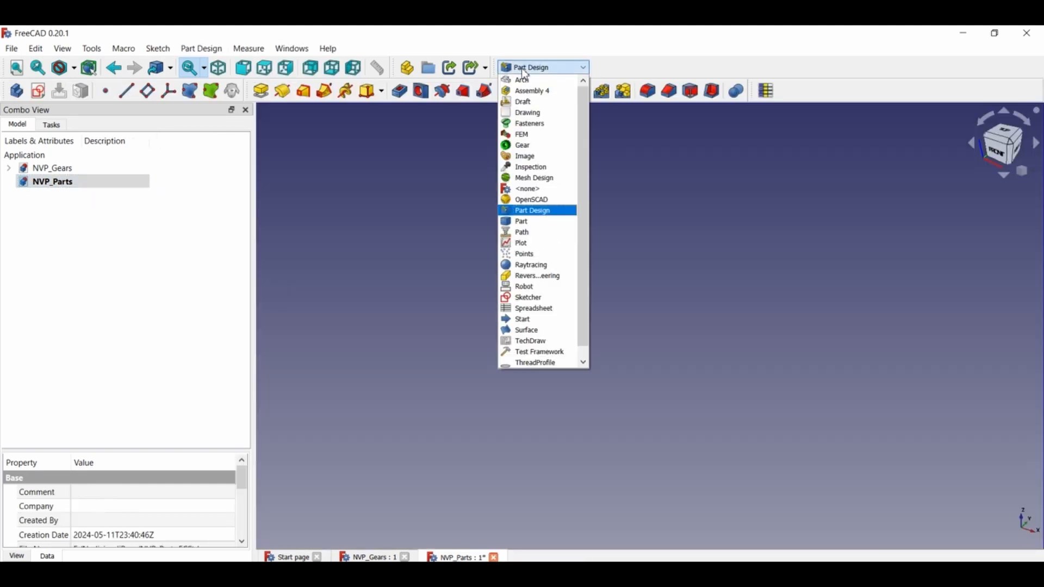
pyautogui.click(544, 307)
pyautogui.click(46, 90)
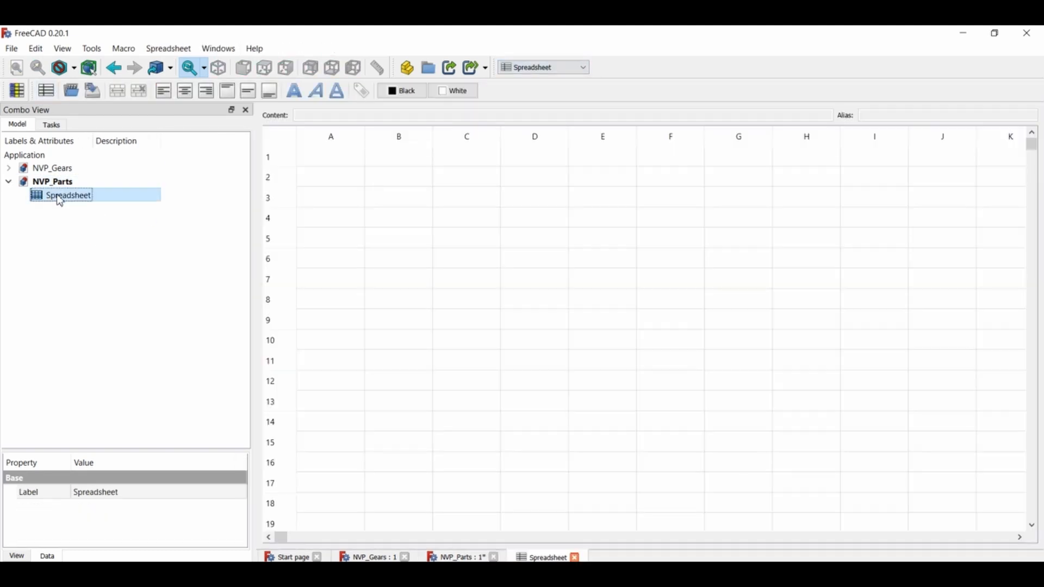
# Rename the new spreadsheet in NVP_Parts as PartsData.
pyautogui.click(76, 194)
pyautogui.write('P')
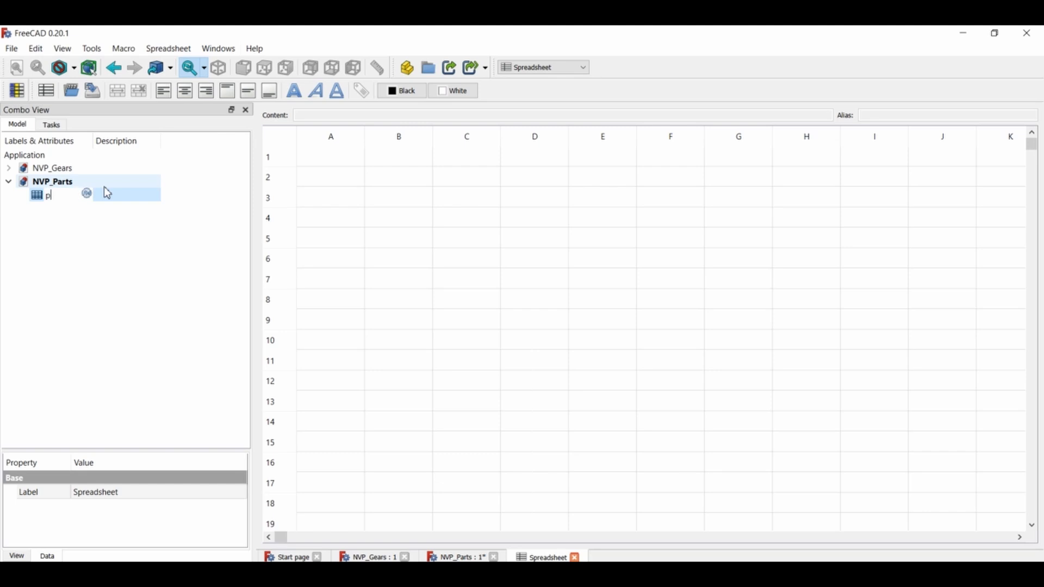
pyautogui.write('artsData')
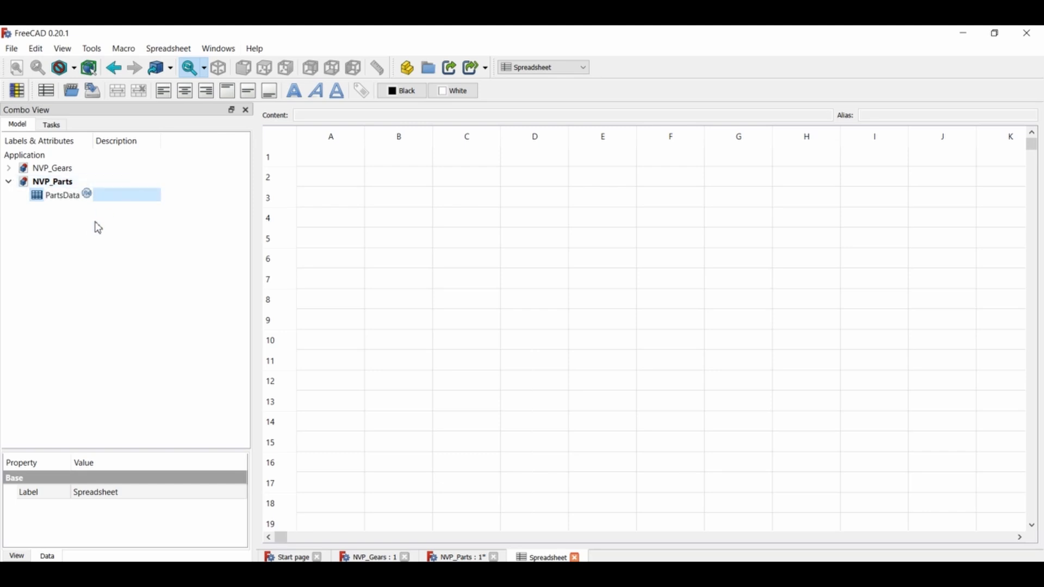
pyautogui.press('Return')
# Enter the module label in A2, and add g10_dia in A3 with the formula =module * 10 in B3.
pyautogui.click(348, 182)
pyautogui.write('m')
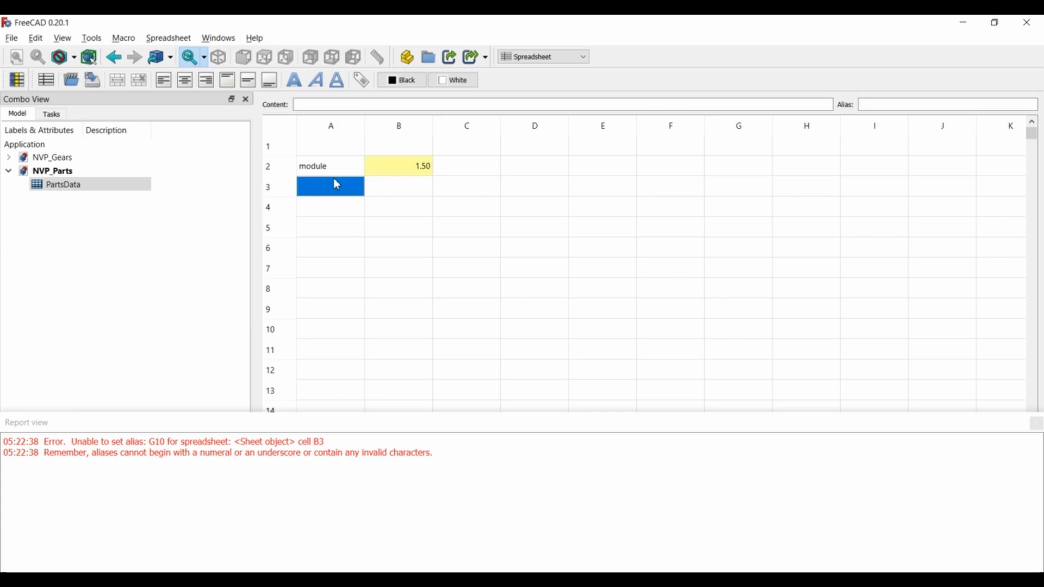
pyautogui.write('g')
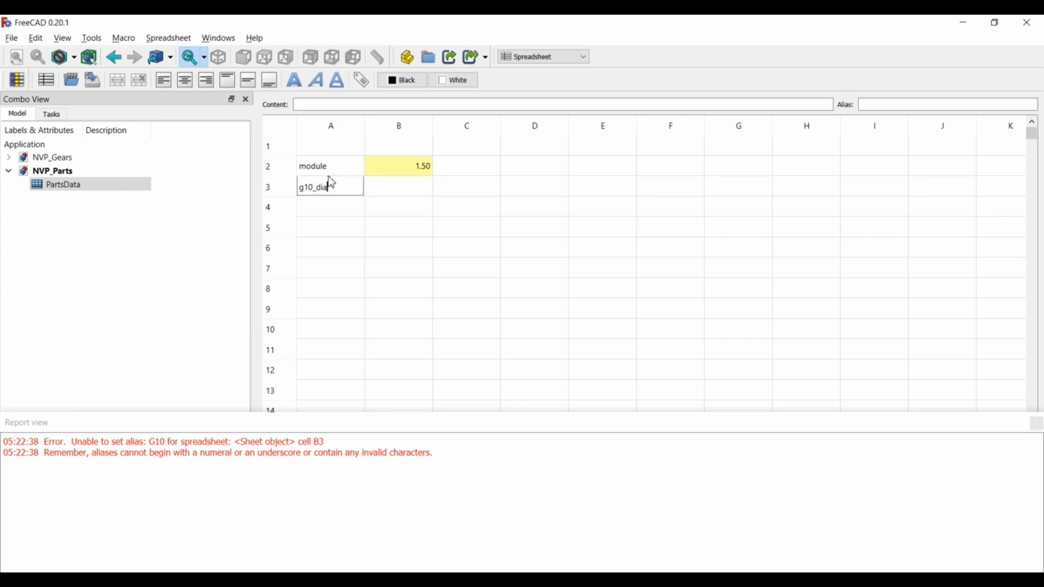
pyautogui.write('10_dia')
pyautogui.press('Tab')
pyautogui.write('=modu')
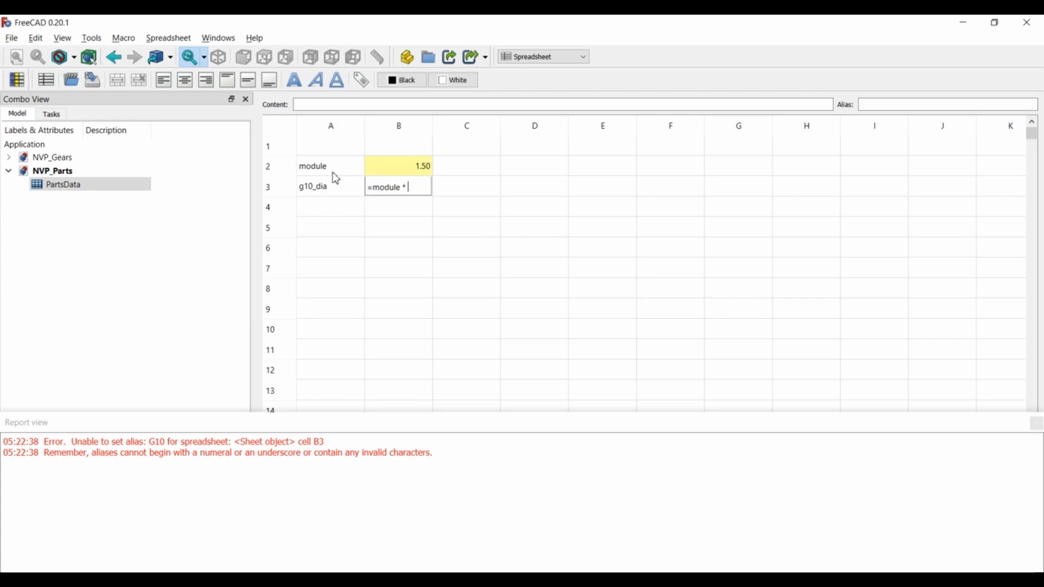
pyautogui.write('le * 10')
pyautogui.press('Return')
# Enter the gear diameter labels g12_dia, g20_dia, g30_dia, g40_dia, g48_dia and g50_dia in A4 to A9.
pyautogui.click(327, 190)
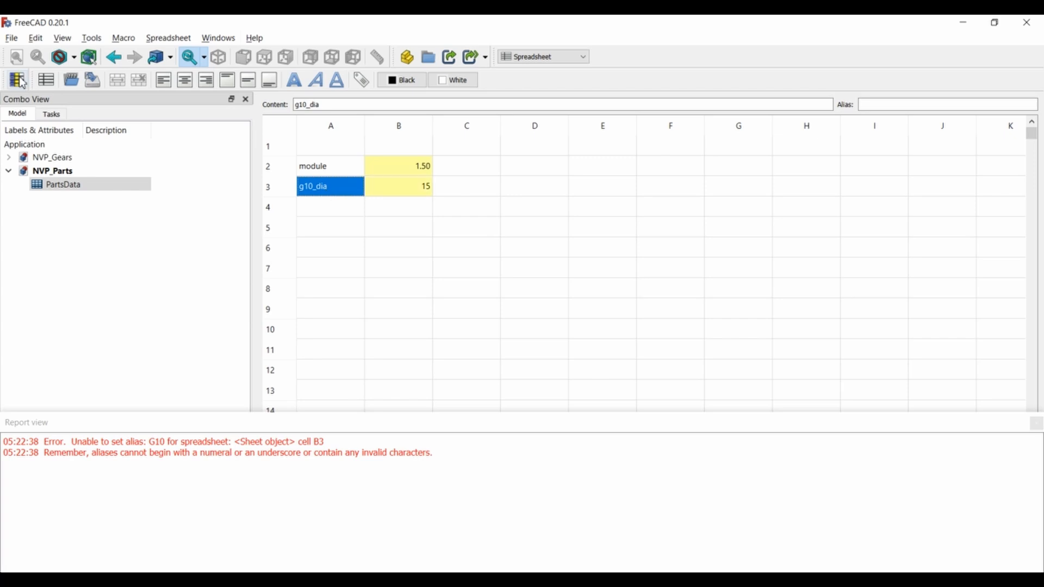
pyautogui.click(341, 212)
pyautogui.write('g12_dia')
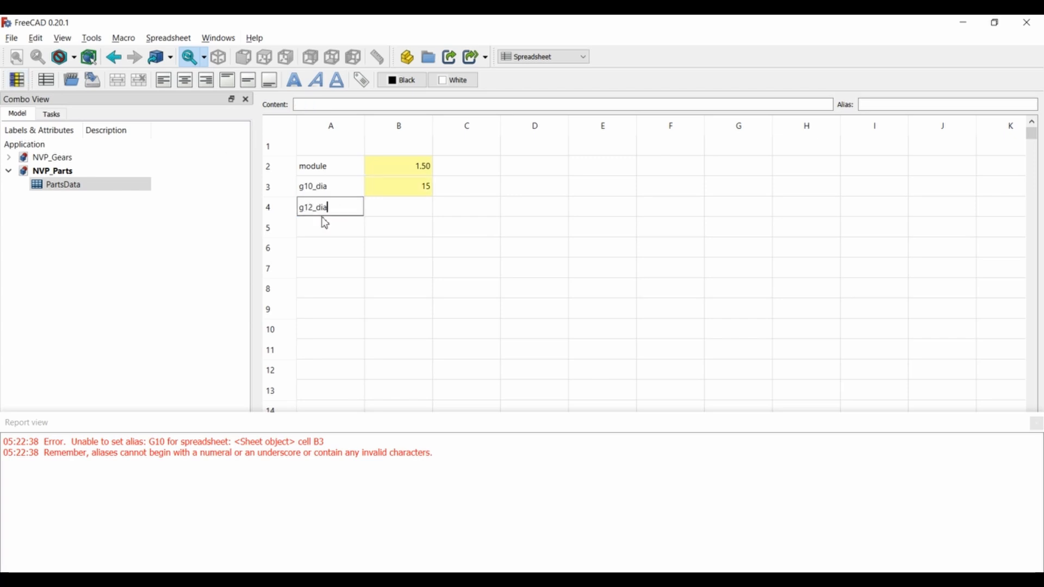
pyautogui.press('Return')
pyautogui.write('g20_dia')
pyautogui.press('Return')
pyautogui.write('g3')
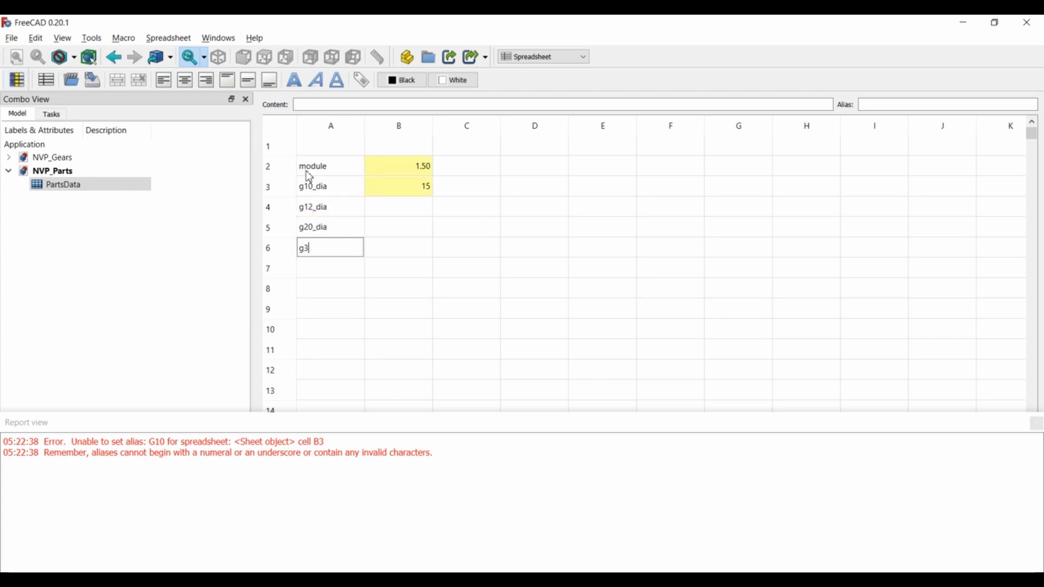
pyautogui.write('0_dia')
pyautogui.press('Return')
pyautogui.write('g')
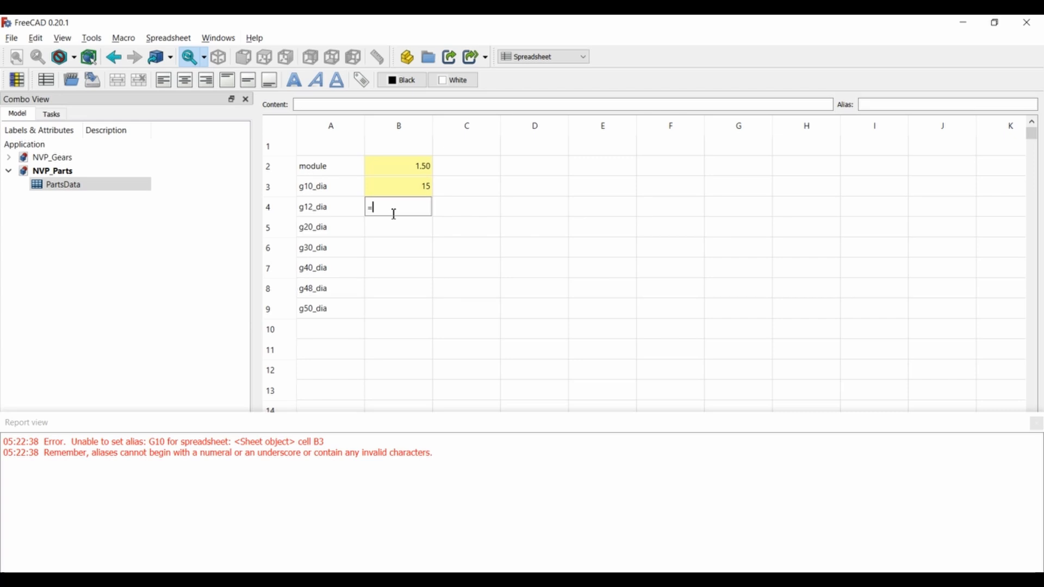
pyautogui.moveTo(384, 213); pyautogui.dragTo(323, 215)
pyautogui.hotkey('ctrl', 'a')
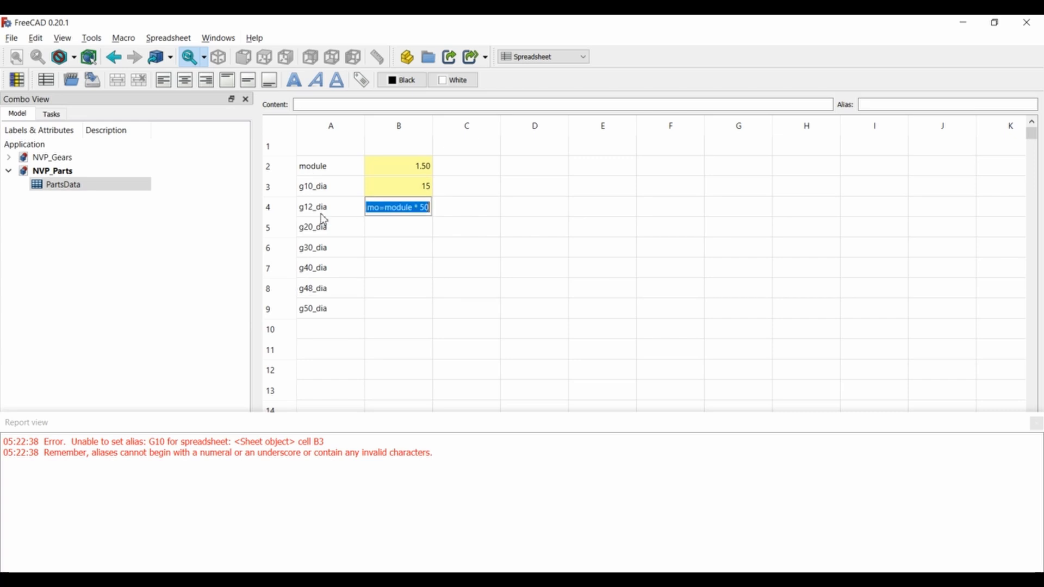
pyautogui.press('BackSpace')
pyautogui.write('g')
pyautogui.click(562, 186)
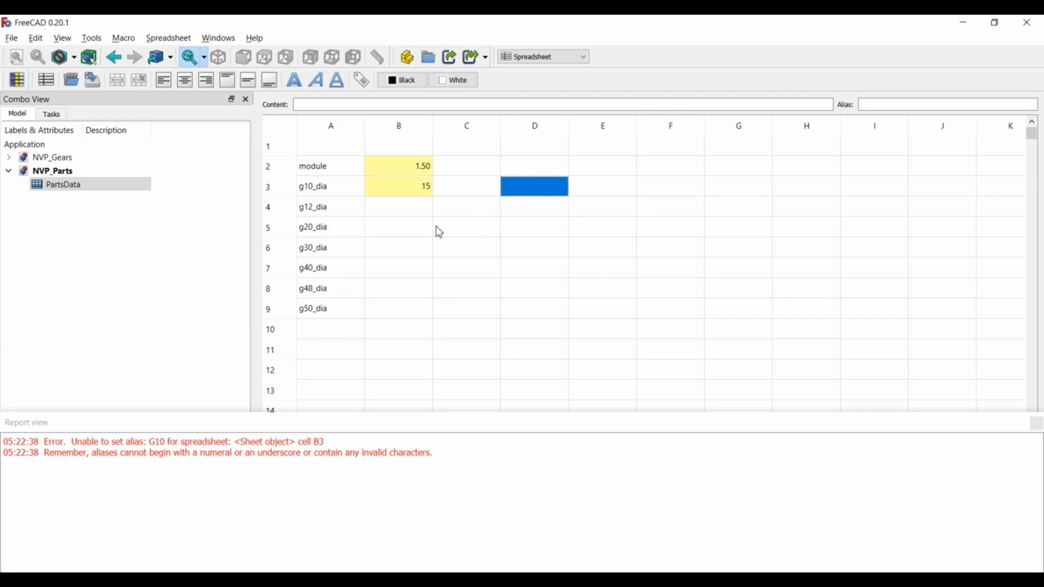
# Enter the formula =module * 12 in B4 for g12_dia.
pyautogui.click(406, 210)
pyautogui.write('=')
pyautogui.write('mp')
pyautogui.click(409, 223)
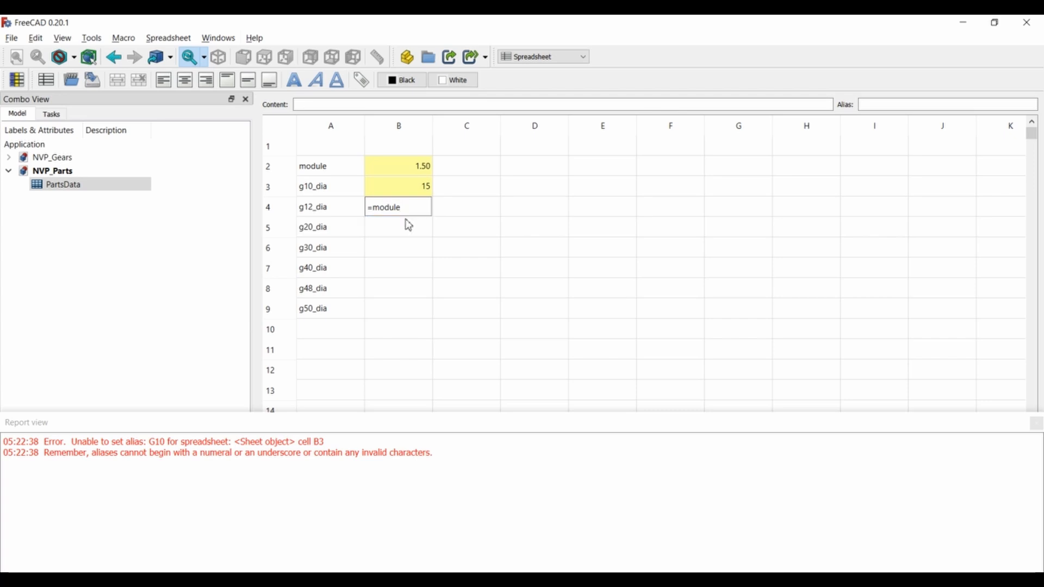
pyautogui.write('* 12')
pyautogui.press('Return')
# Copy the g12_dia formula from B4 into B5, the value cell of g20_dia.
pyautogui.doubleClick(409, 212)
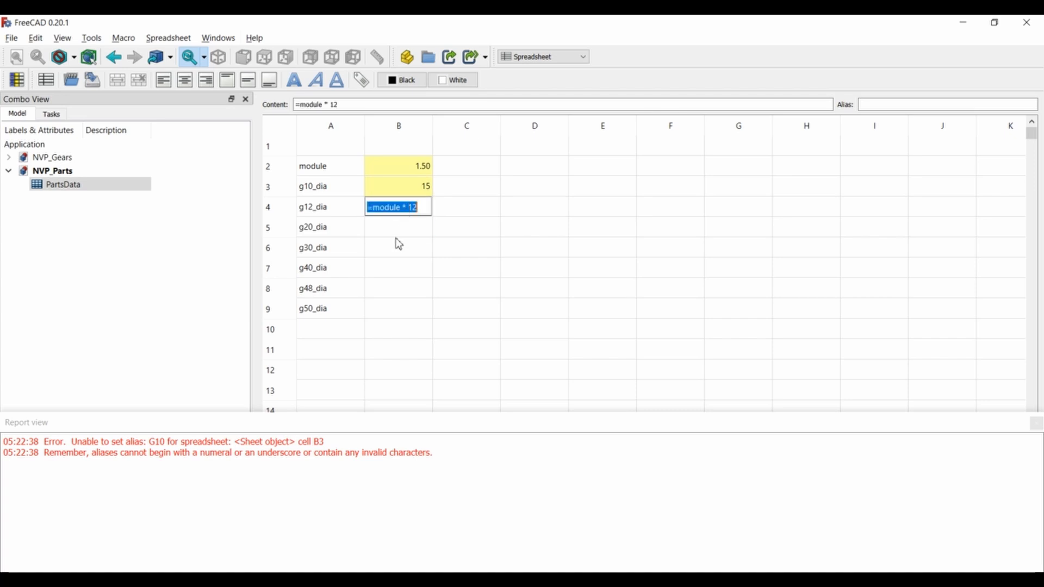
pyautogui.hotkey('ctrl', 'c')
pyautogui.doubleClick(396, 231)
pyautogui.hotkey('ctrl', 'v')
pyautogui.press('Return')
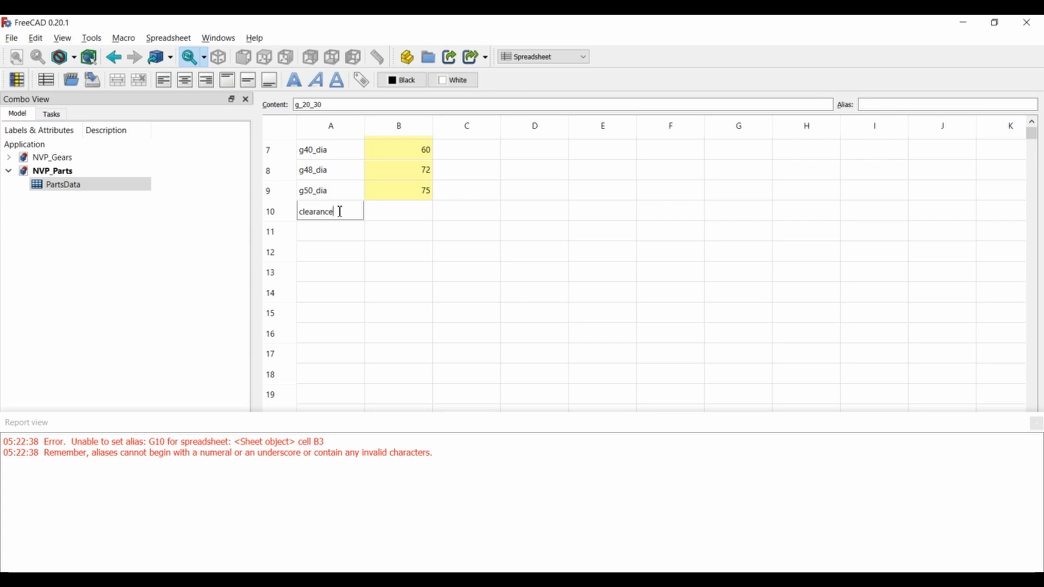
# Set the clearance value in B10 to 0.5.
pyautogui.press('Tab')
pyautogui.write('0.5')
pyautogui.press('Return')
pyautogui.press('Up')
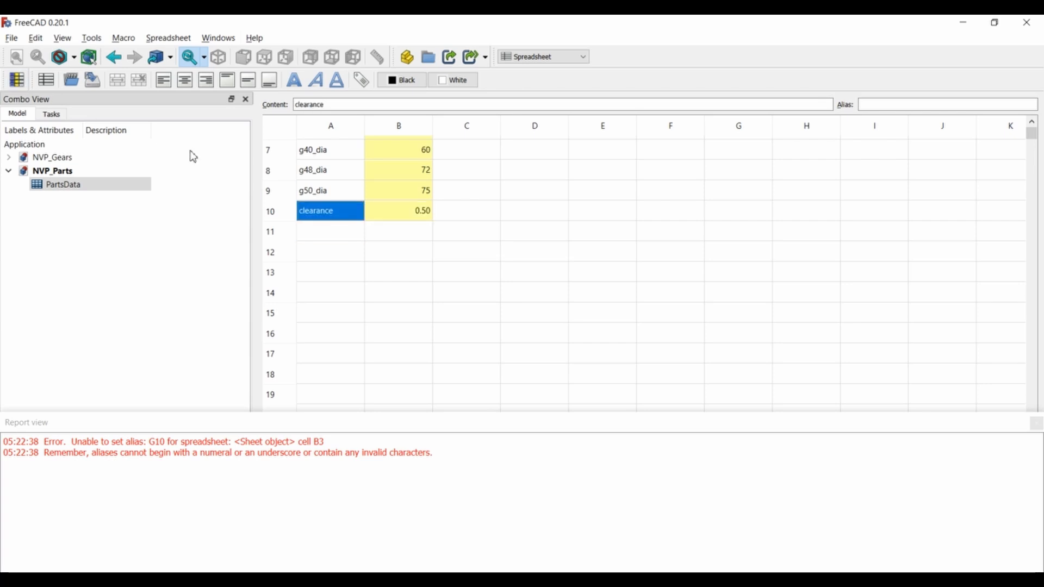
pyautogui.write('g_20_5')
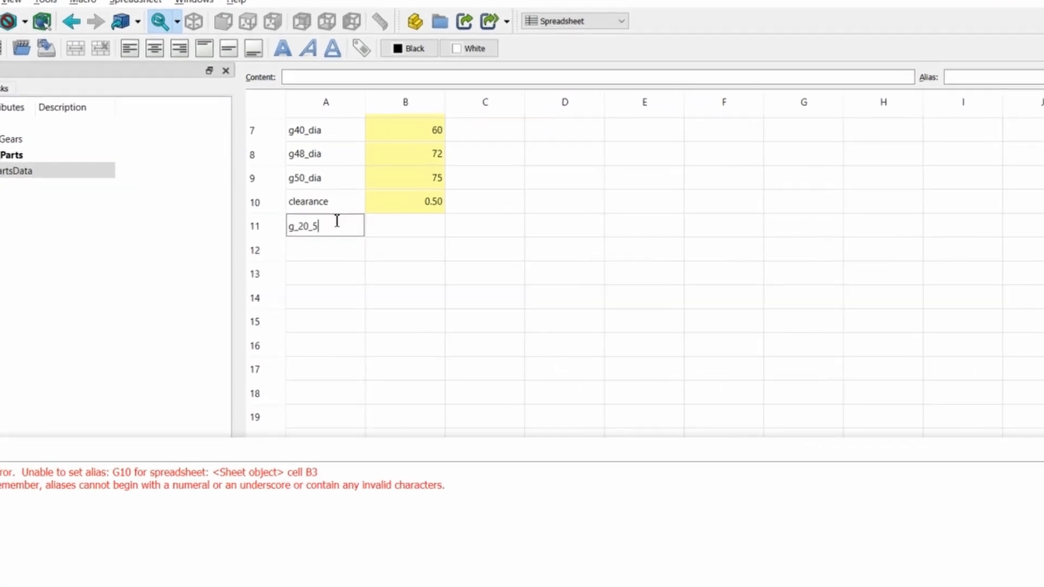
pyautogui.press('BackSpace')
pyautogui.press('BackSpace')
pyautogui.press('BackSpace')
pyautogui.press('BackSpace')
pyautogui.press('BackSpace')
pyautogui.click(329, 250)
# Label A11 as g_20_40 and enter the formula =(g20_dia+g40_dia)/2 + clearance in B11.
pyautogui.click(331, 229)
pyautogui.write('g_20_')
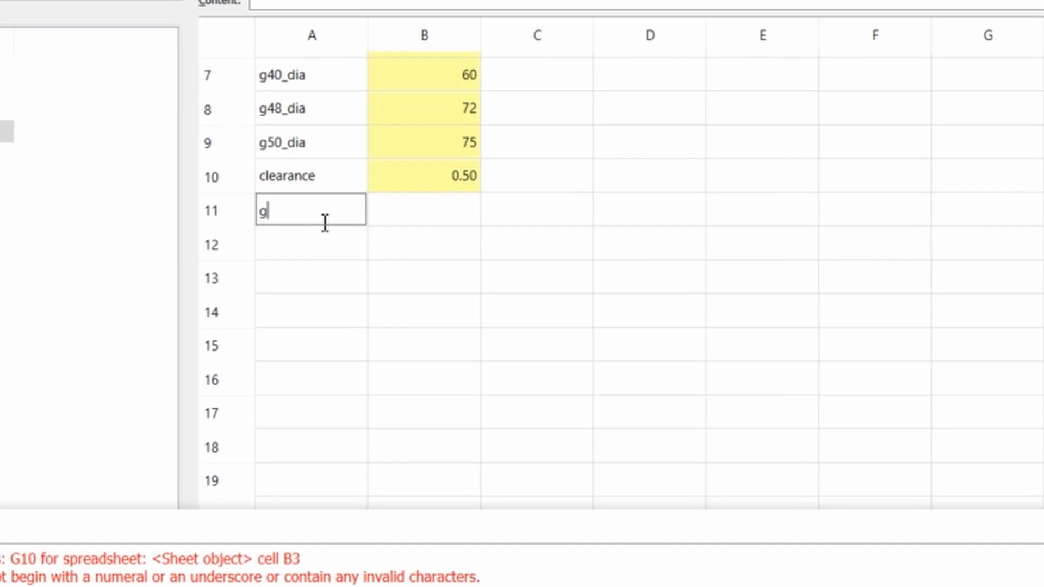
pyautogui.write('40')
pyautogui.press('Tab')
pyautogui.write('=(')
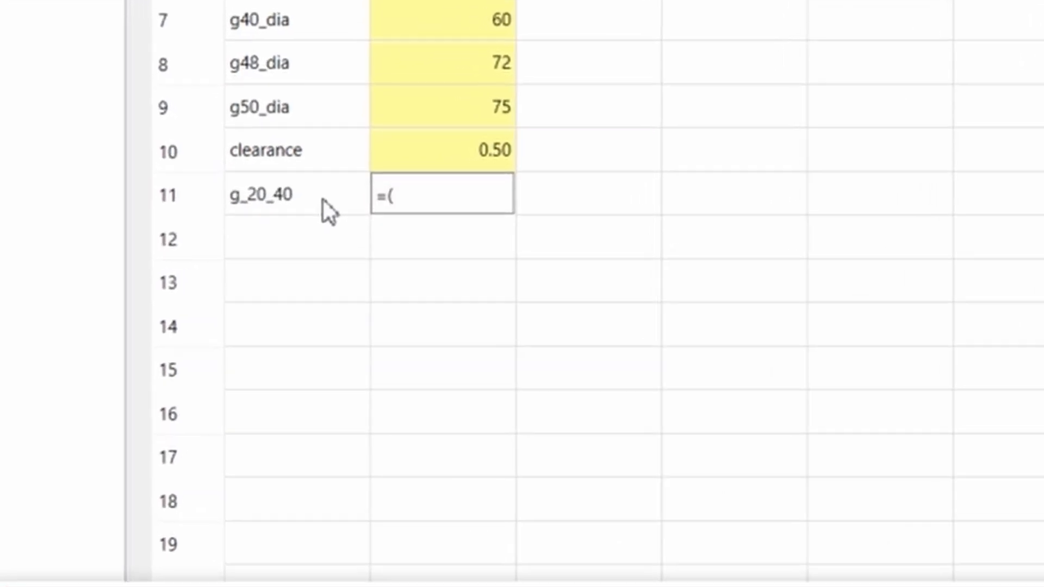
pyautogui.write('g20_dia+')
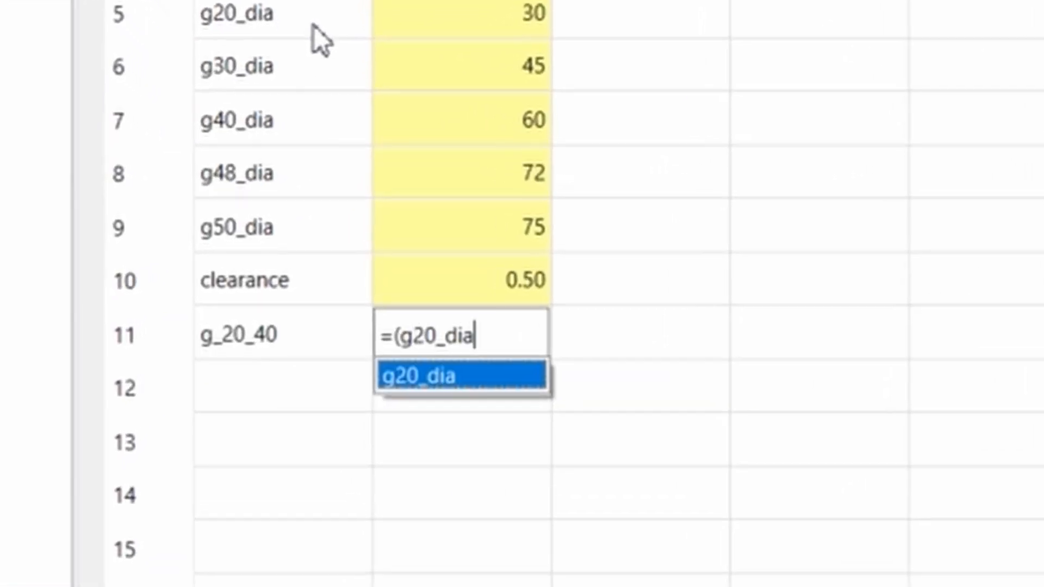
pyautogui.write('g40_dia)')
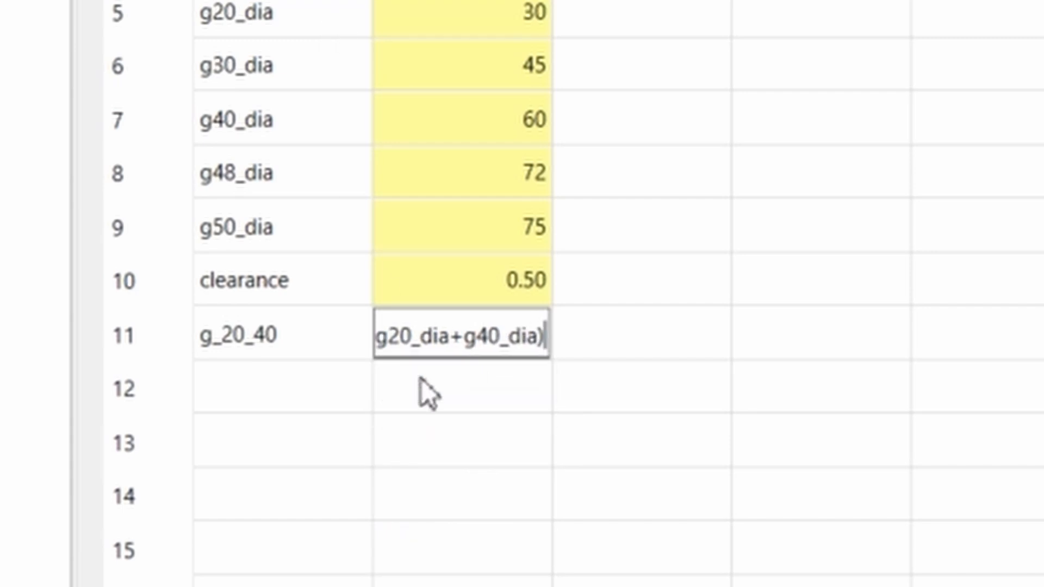
pyautogui.write('/2')
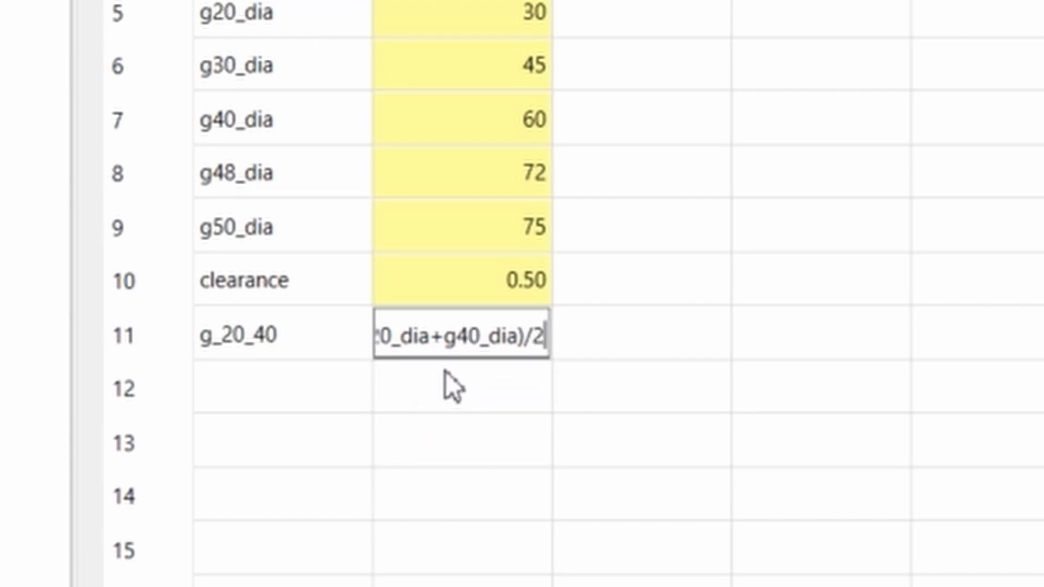
pyautogui.write(' + ')
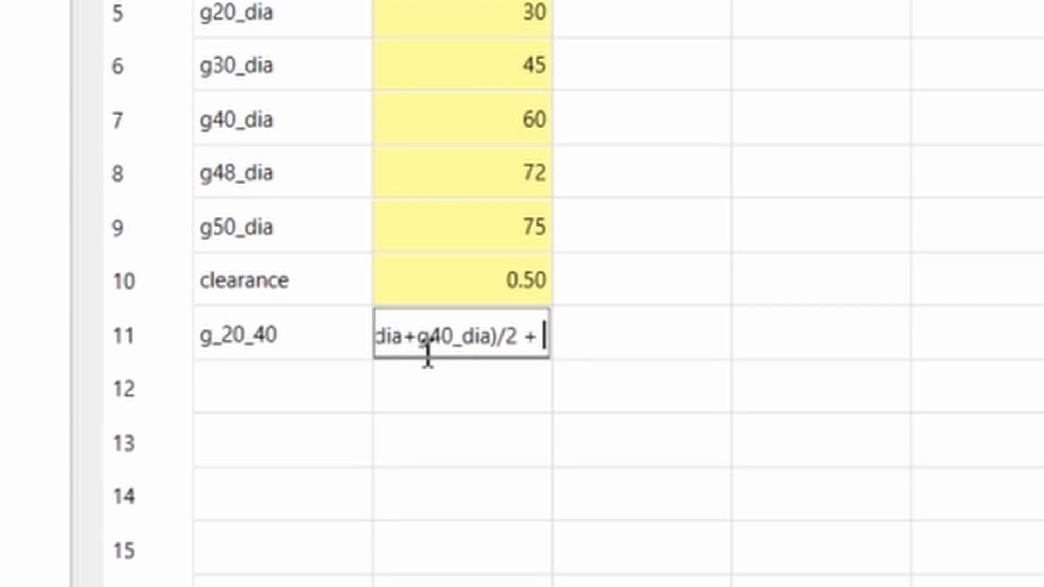
pyautogui.write('clearance')
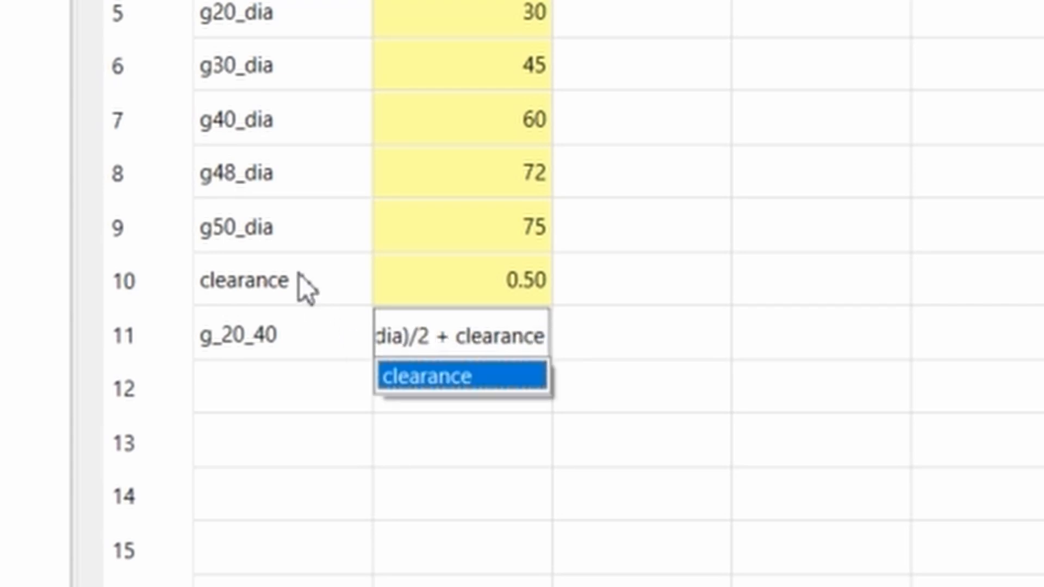
pyautogui.press('Return')
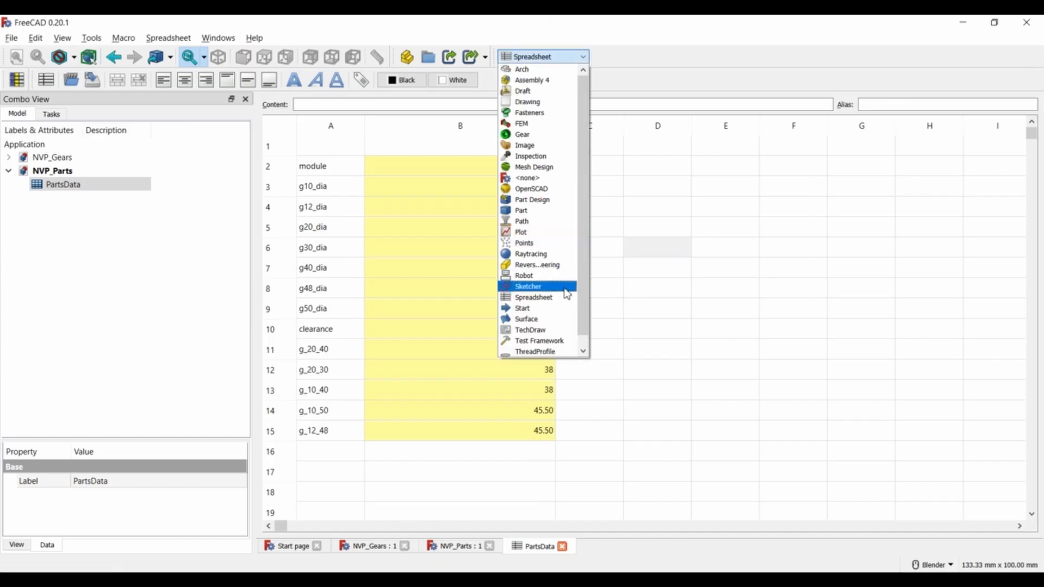
# Switch to the Part Design workbench and create a new part containing a body in NVP_Parts.
pyautogui.click(560, 201)
pyautogui.click(407, 56)
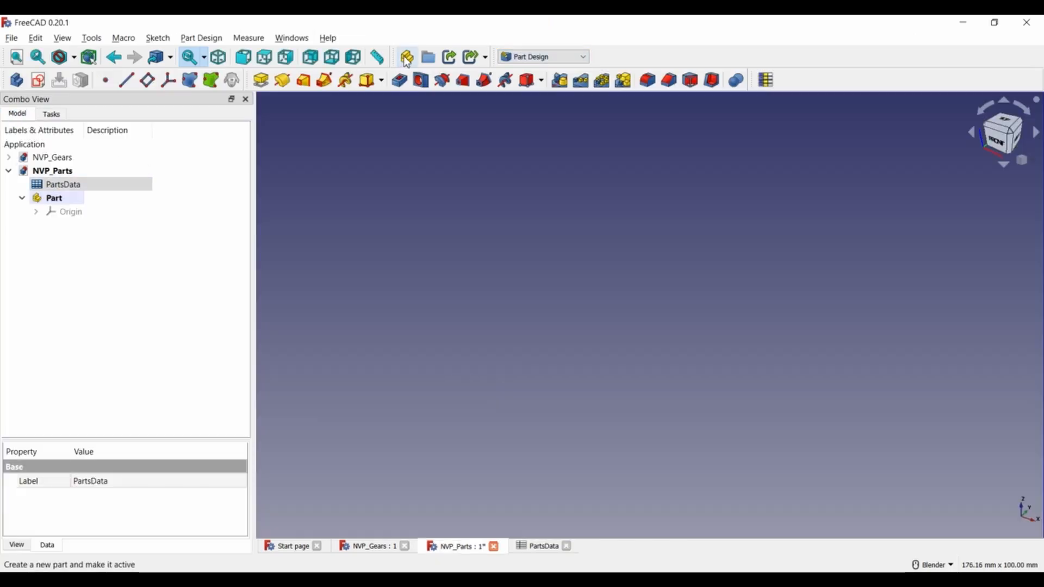
pyautogui.click(16, 80)
# Rename the new part in NVP_Parts as Housing.
pyautogui.click(72, 202)
pyautogui.click(71, 202)
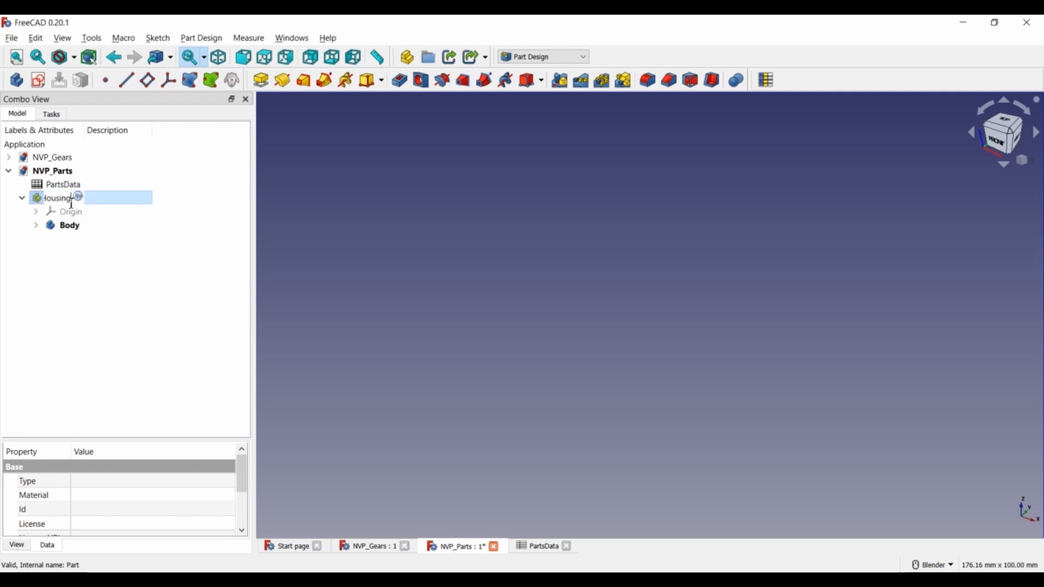
pyautogui.click(73, 236)
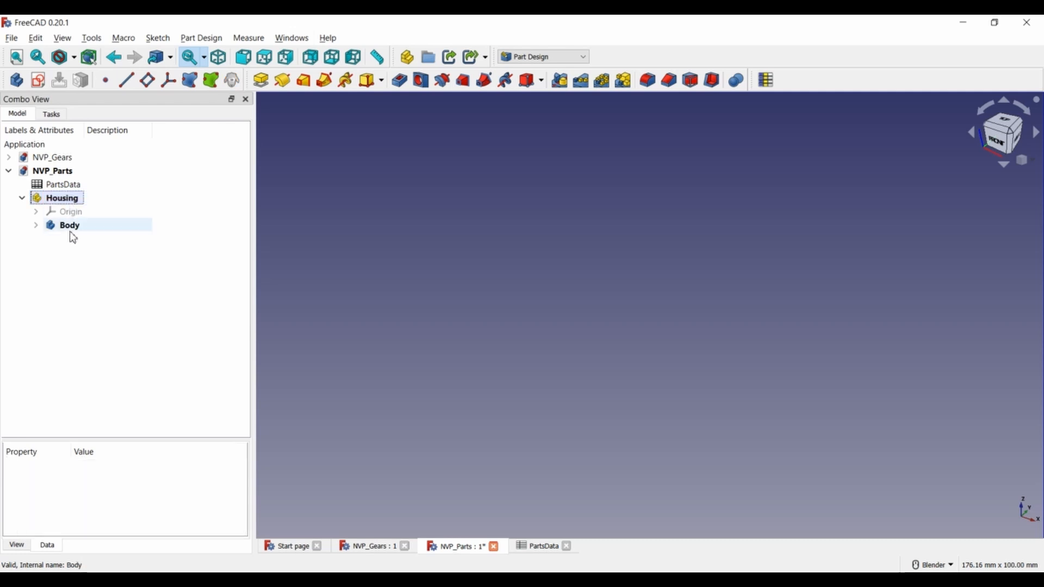
# Start a sketch on the XY plane and draw three construction circles: at the origin, on the vertical axis below it, and further to the lower left.
pyautogui.click(40, 82)
pyautogui.click(397, 246)
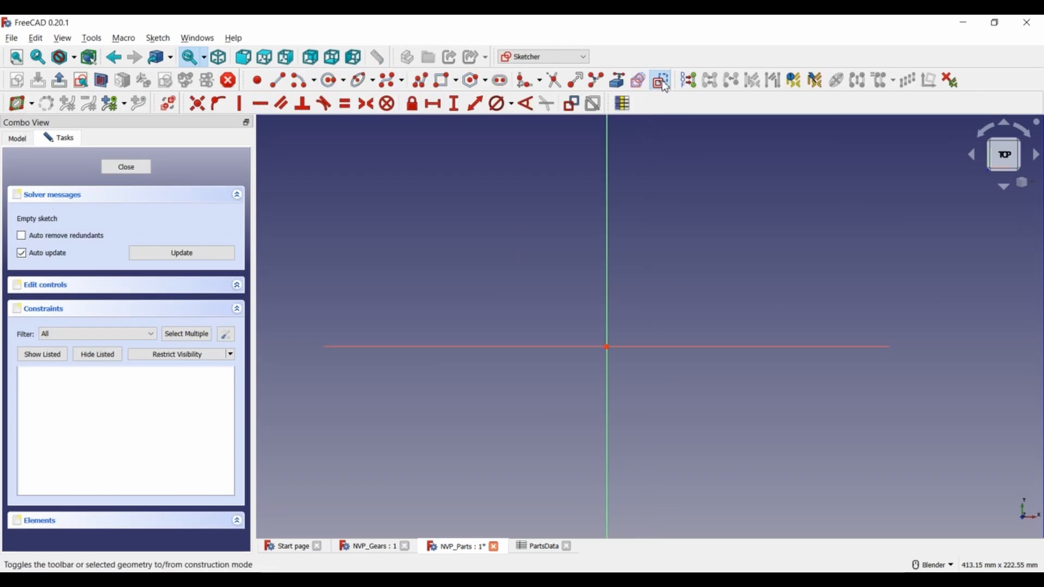
pyautogui.click(329, 80)
pyautogui.click(463, 459)
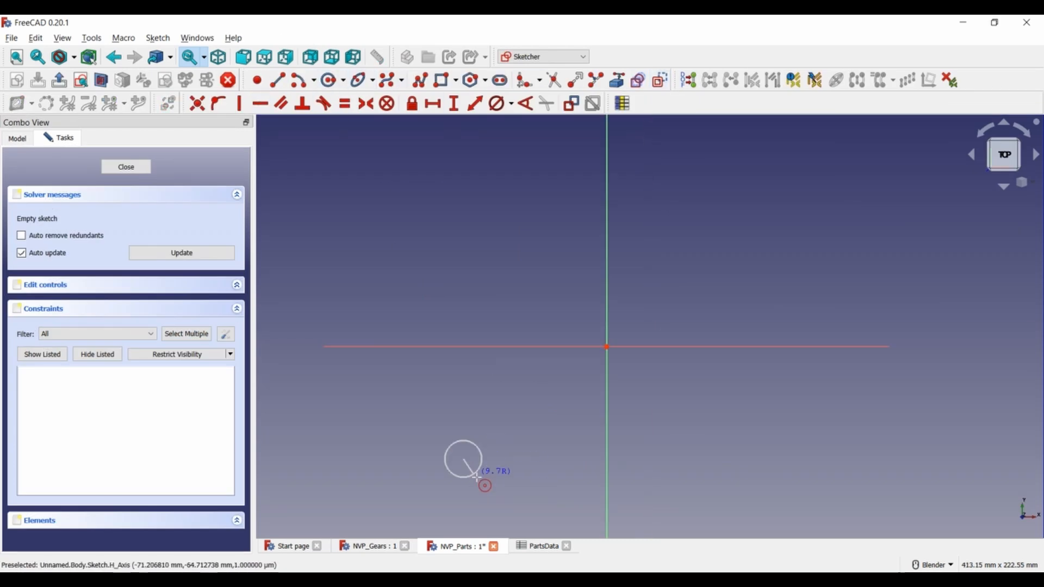
pyautogui.click(487, 479)
pyautogui.click(607, 453)
pyautogui.click(628, 477)
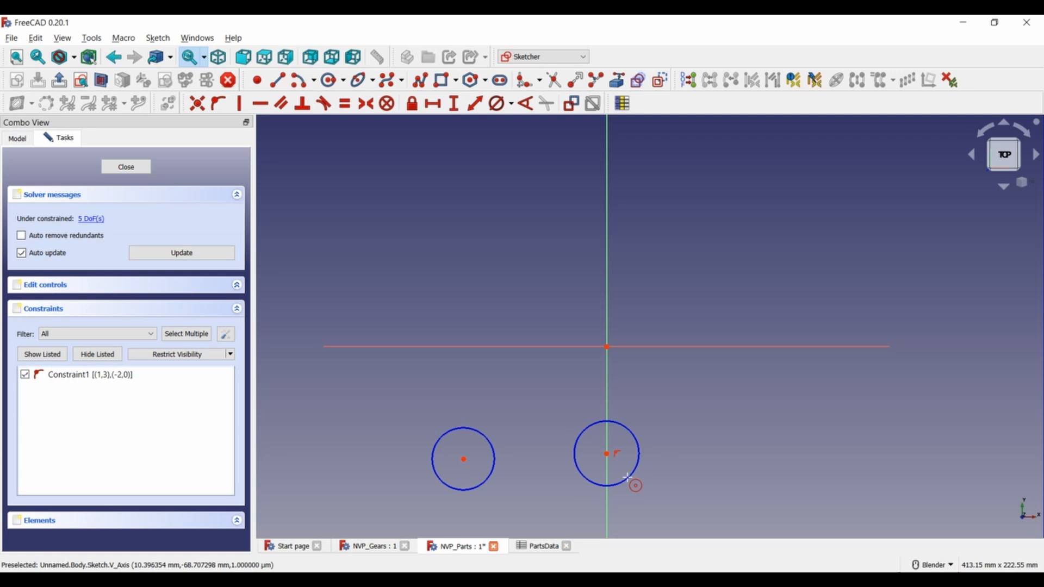
pyautogui.click(606, 346)
pyautogui.click(633, 387)
pyautogui.keyDown('shift'); pyautogui.moveTo(741, 410); pyautogui.dragTo(713, 350, button='middle'); pyautogui.keyUp('shift')
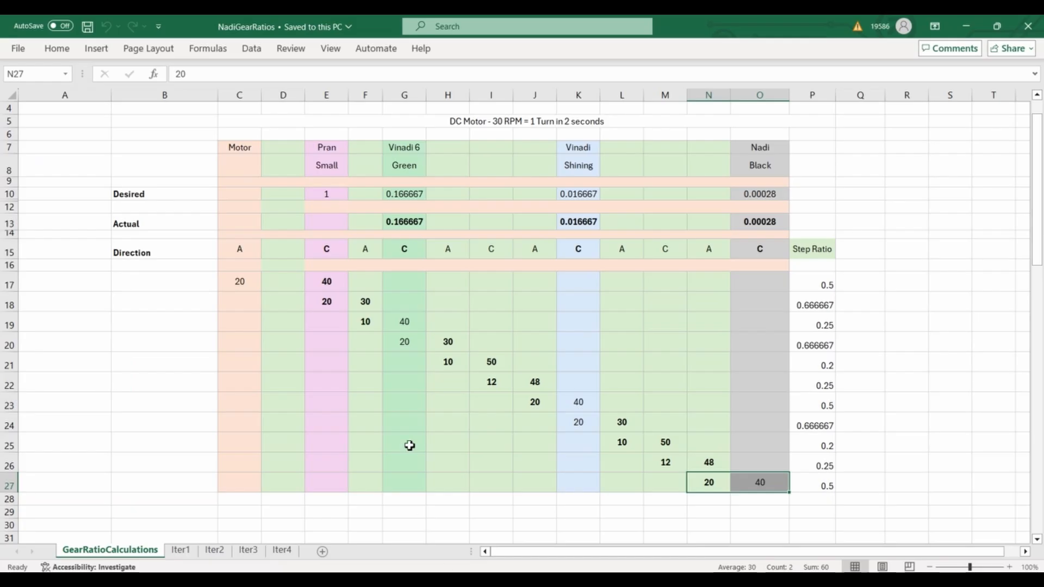
# Switch to the NadiGearRatios workbook in Excel and examine the tooth counts of the first gear stages, from the motor to Vinadi 6.
pyautogui.click(330, 283)
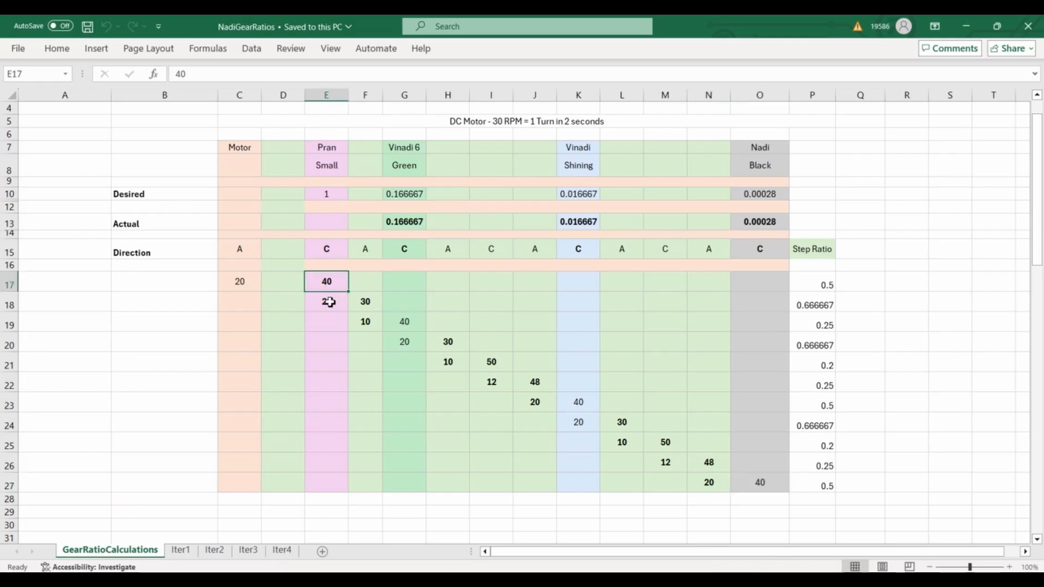
pyautogui.click(330, 301)
pyautogui.click(404, 322)
pyautogui.click(256, 282)
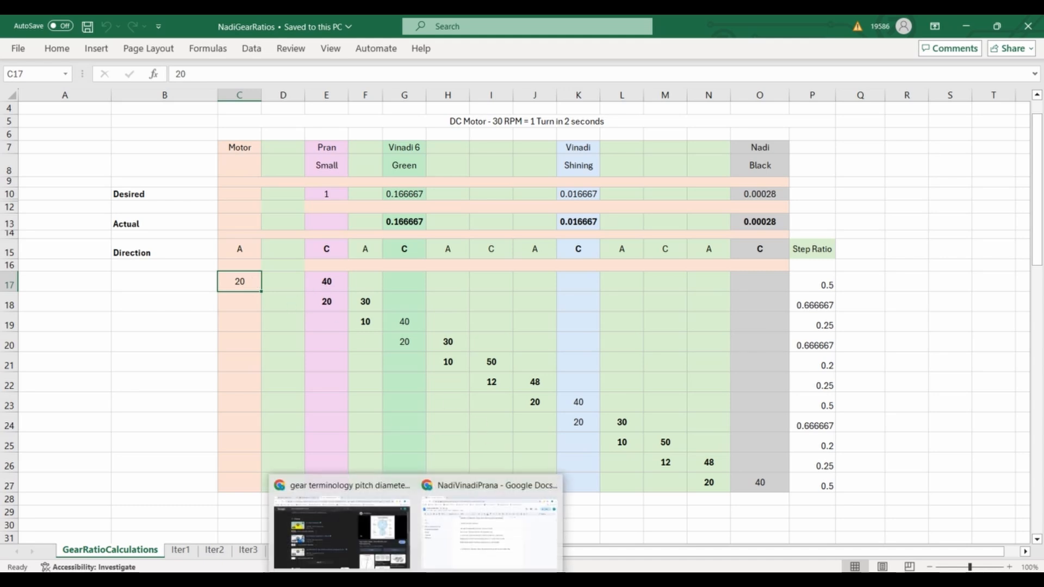
# Switch back to FreeCAD and constrain the lower-left circle's diameter with the formula <<PartsData>>.g20_dia, placing its dimension to the left.
pyautogui.click(282, 579)
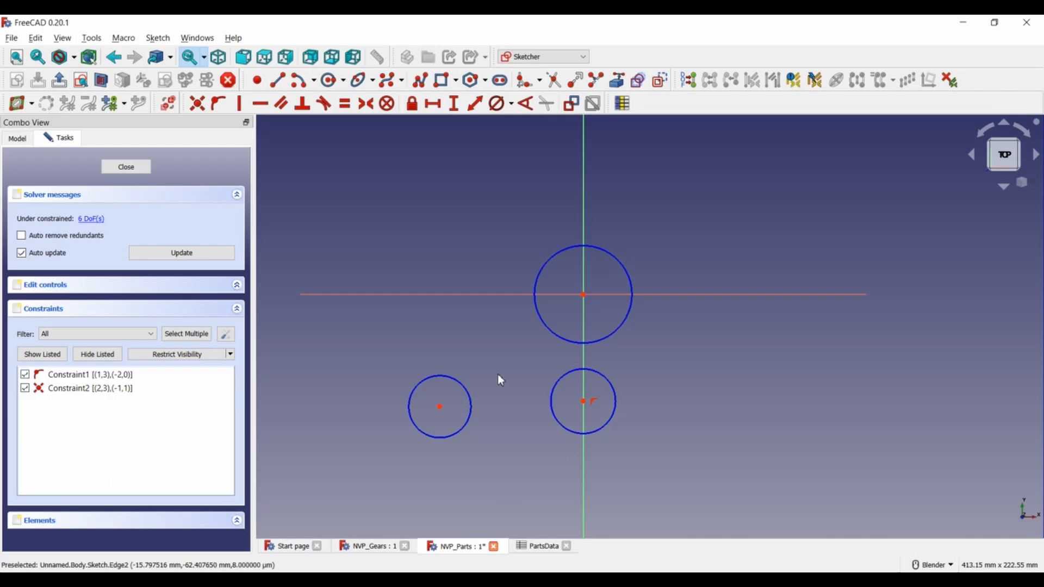
pyautogui.click(468, 394)
pyautogui.click(496, 103)
pyautogui.click(650, 123)
pyautogui.write('oar')
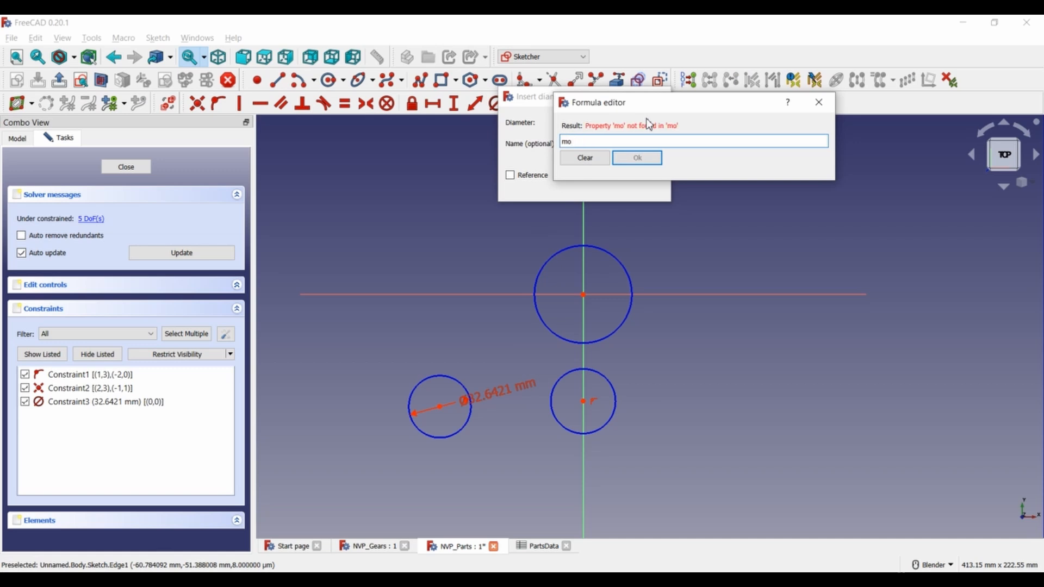
pyautogui.press('BackSpace')
pyautogui.press('BackSpace')
pyautogui.press('BackSpace')
pyautogui.write('par')
pyautogui.press('Down')
pyautogui.press('Down')
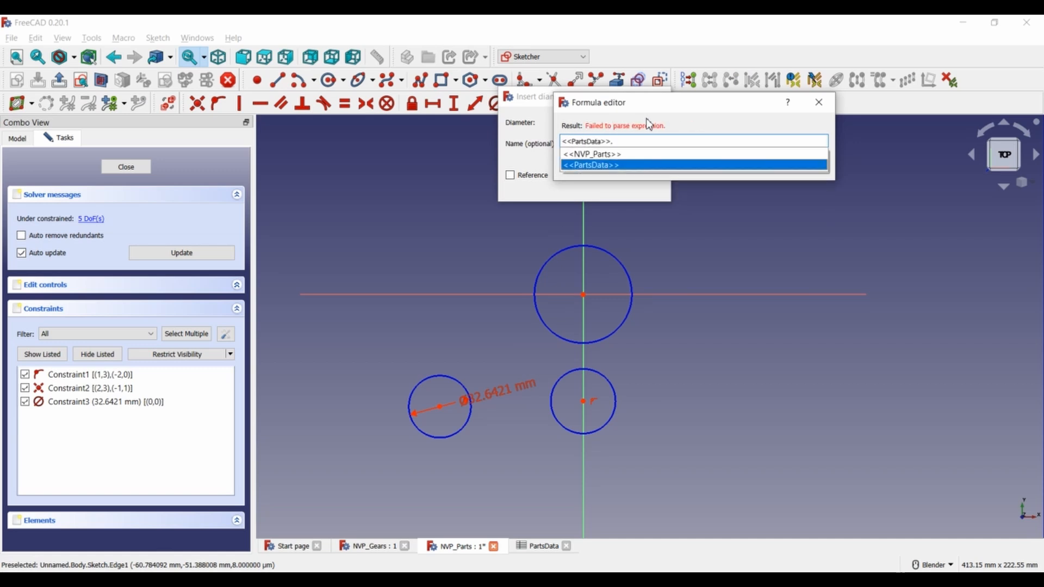
pyautogui.write('g2')
pyautogui.press('Down')
pyautogui.press('Return')
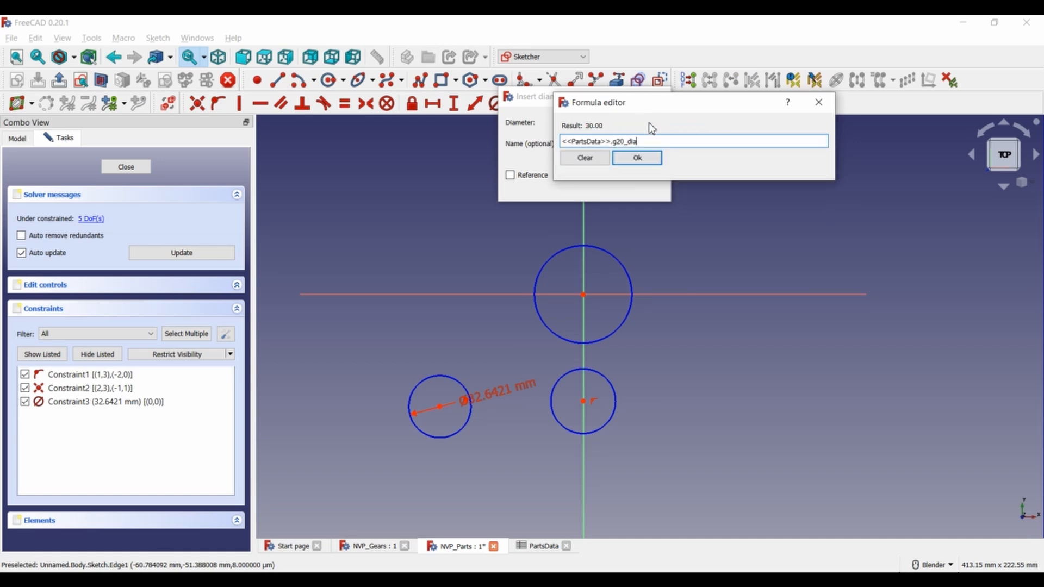
pyautogui.click(637, 157)
pyautogui.click(586, 187)
pyautogui.moveTo(508, 414); pyautogui.dragTo(348, 409)
# Constrain the diameter of the lower circle on the vertical axis with the formula <<PartsData>>.g40_dia.
pyautogui.click(612, 390)
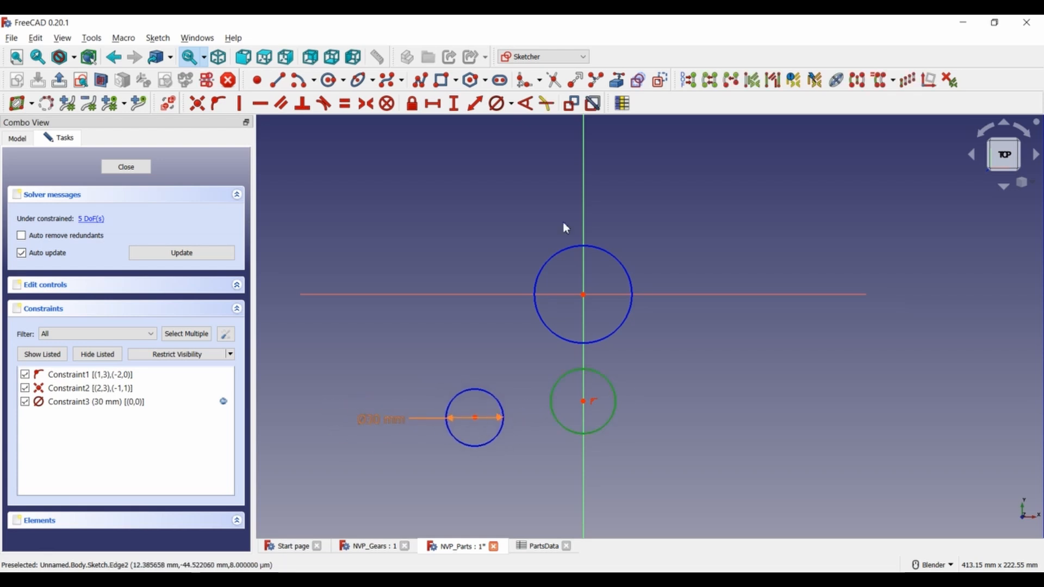
pyautogui.click(496, 104)
pyautogui.press('=')
pyautogui.write('par')
pyautogui.press('Down')
pyautogui.press('Down')
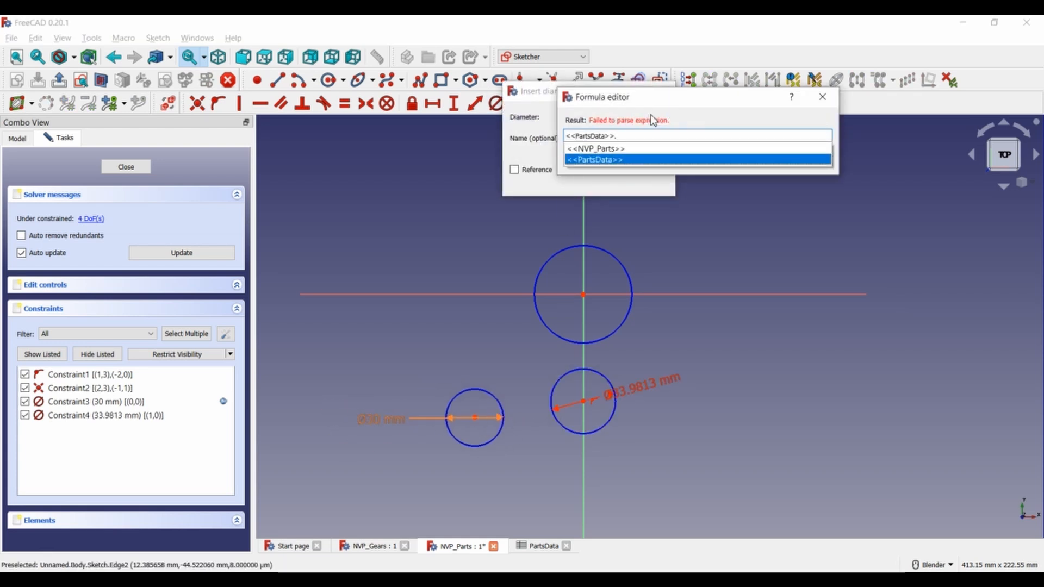
pyautogui.write('.g')
pyautogui.write('h')
pyautogui.press('Down')
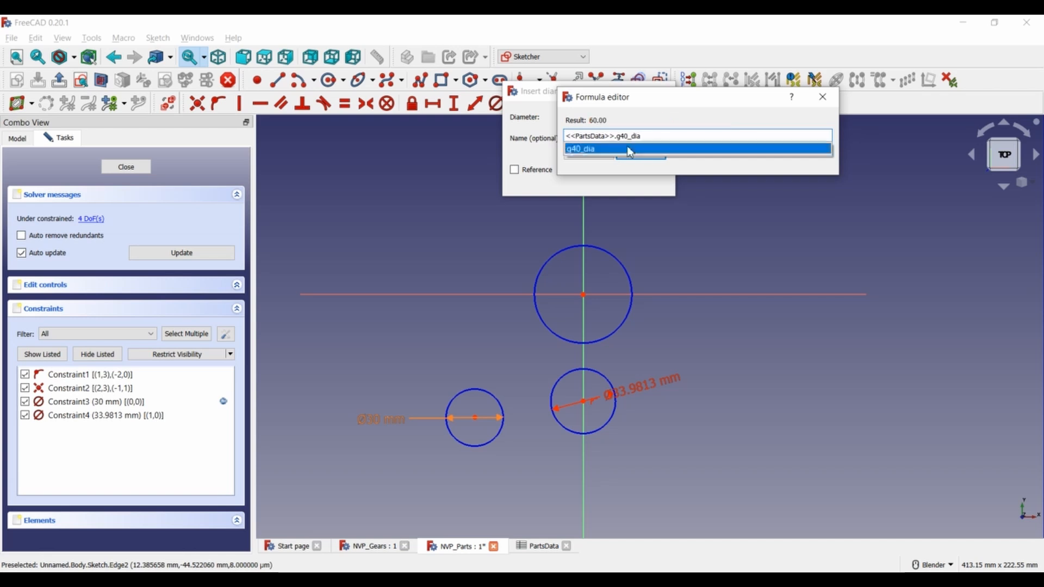
pyautogui.press('Return')
pyautogui.click(587, 181)
pyautogui.scroll(2, 668, 428)
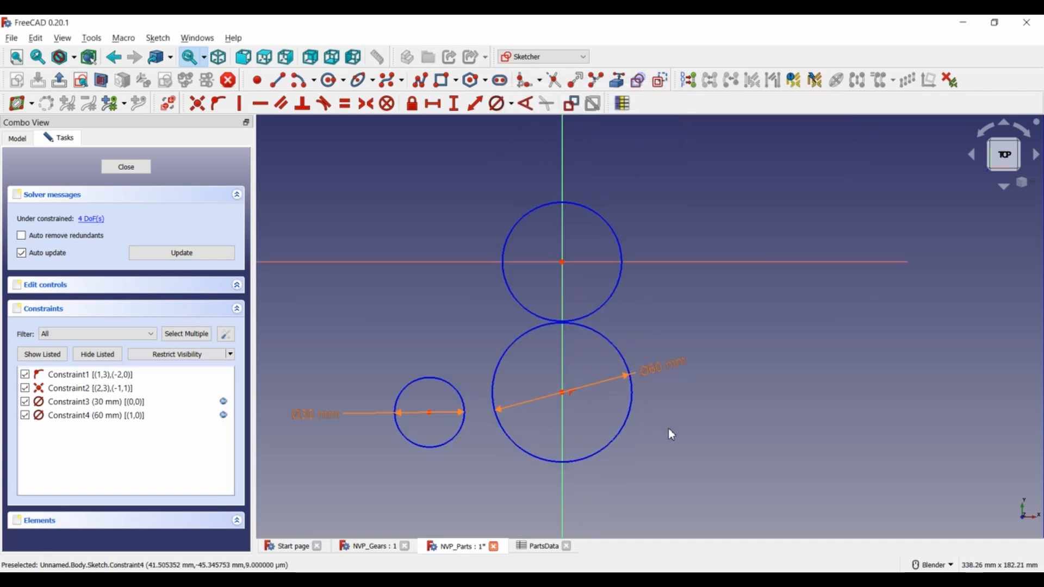
pyautogui.keyDown('shift'); pyautogui.moveTo(668, 429); pyautogui.dragTo(762, 368, button='middle'); pyautogui.keyUp('shift')
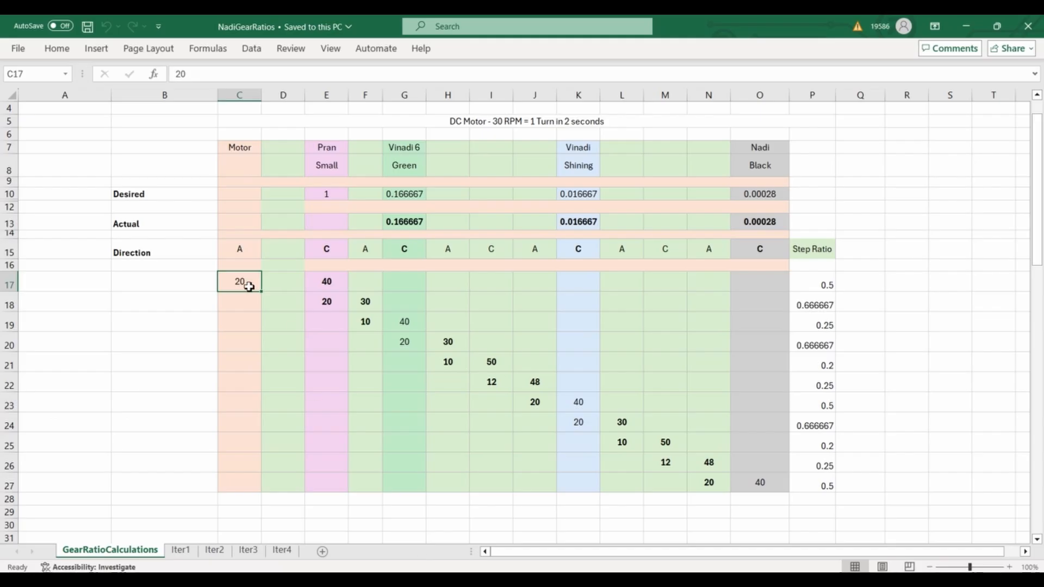
# Check the motor and Pran tooth counts in the NadiGearRatios workbook and move the 60 mm and 30 mm circles further below the origin circle.
pyautogui.moveTo(244, 281); pyautogui.dragTo(311, 287)
pyautogui.click(355, 411)
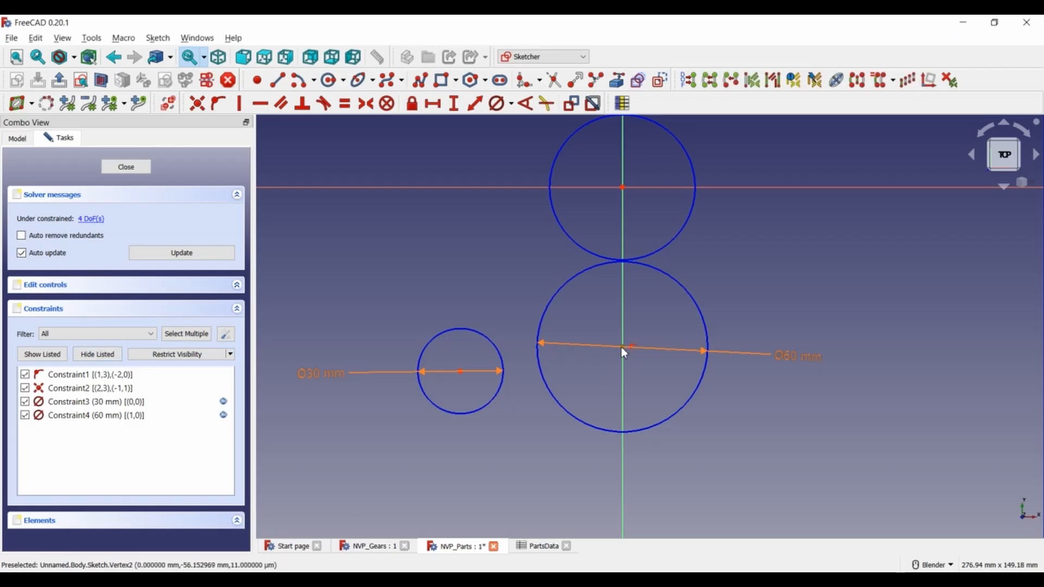
pyautogui.scroll(-2, 621, 347)
pyautogui.moveTo(624, 347); pyautogui.dragTo(623, 398)
pyautogui.moveTo(513, 365); pyautogui.dragTo(511, 438)
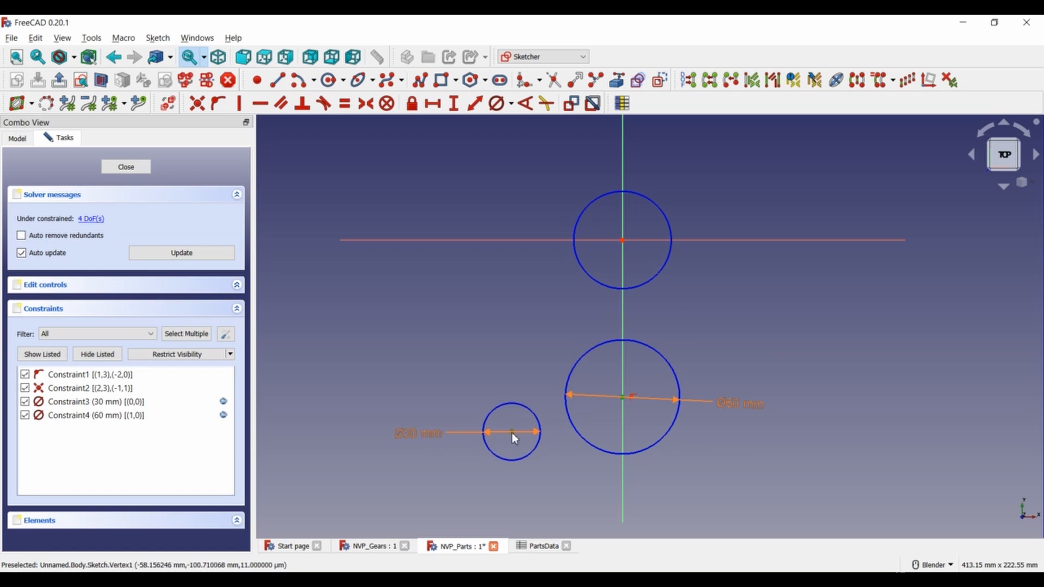
# Constrain the centre distance between the 30 mm and 60 mm circles with the formula <<PartsData>>.g_20_40.
pyautogui.click(475, 103)
pyautogui.click(628, 124)
pyautogui.write('par')
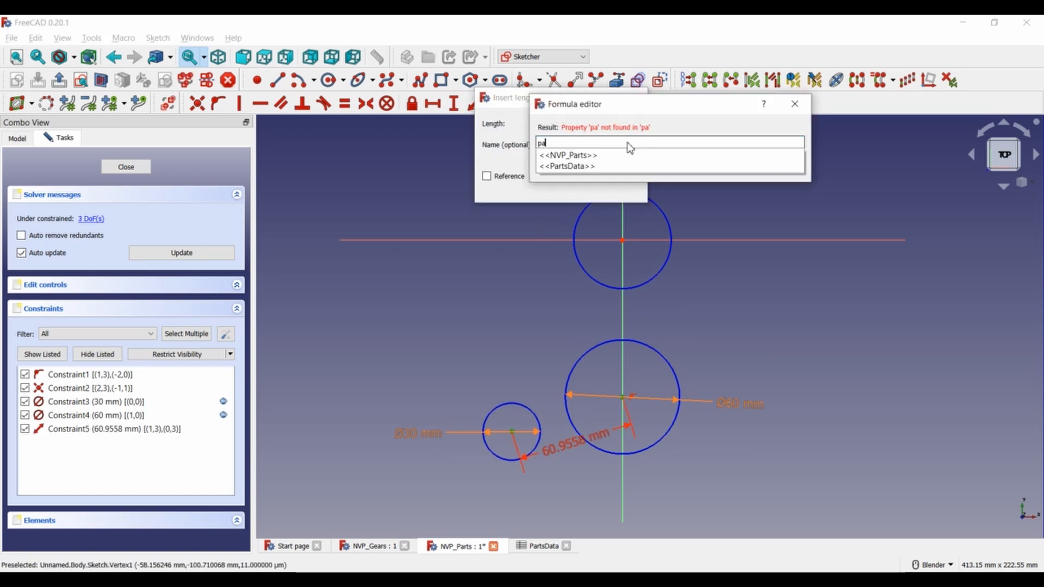
pyautogui.press('Down')
pyautogui.press('Down')
pyautogui.press('Return')
pyautogui.write('g_')
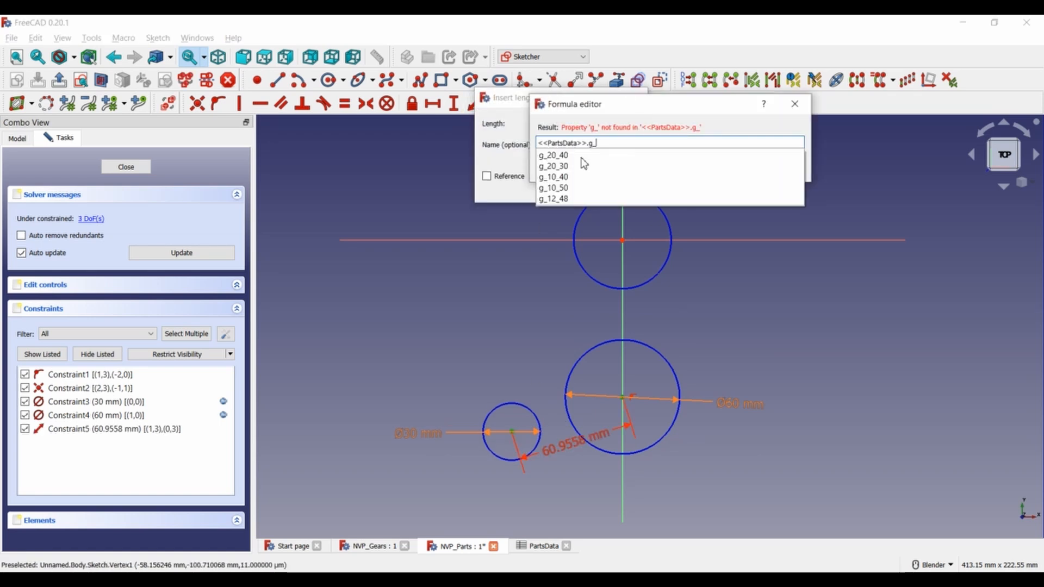
pyautogui.press('Down')
pyautogui.press('Return')
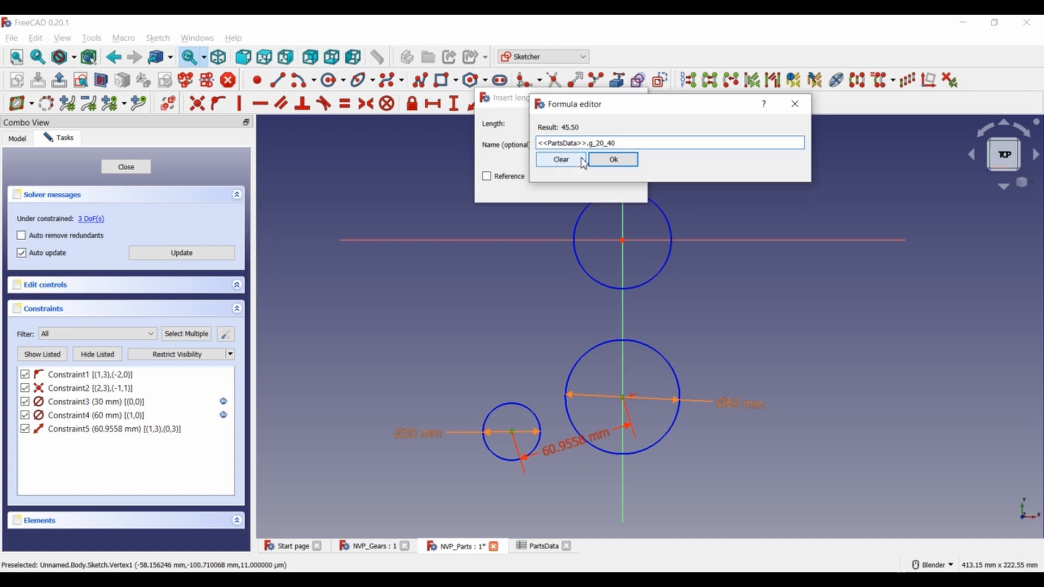
pyautogui.click(609, 159)
pyautogui.press('Return')
pyautogui.scroll(5, 598, 408)
pyautogui.scroll(-8, 543, 409)
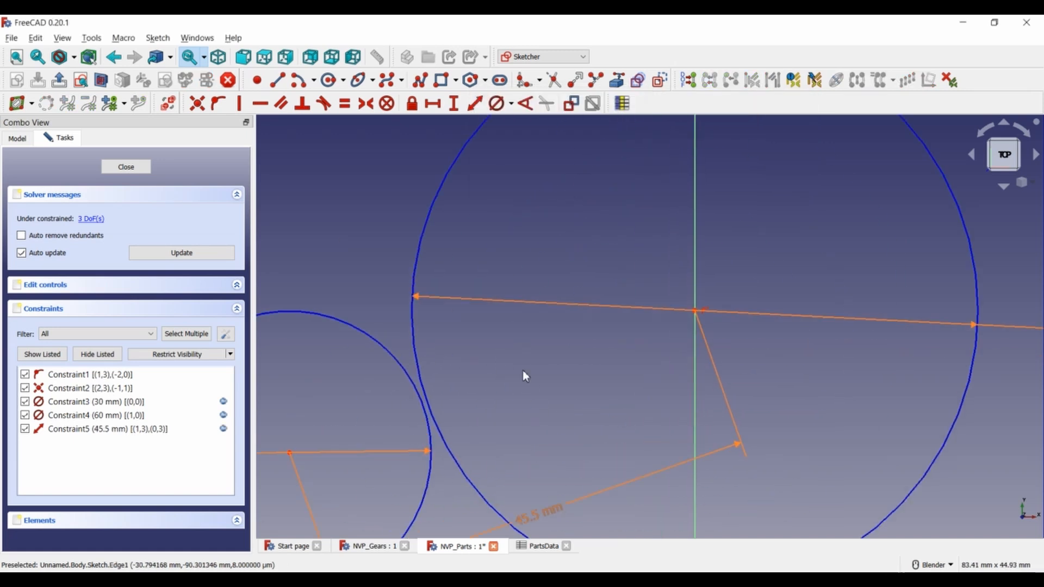
# Reposition the 30 mm circle beside the 60 mm circle and hide all listed constraints.
pyautogui.scroll(2, 502, 351)
pyautogui.moveTo(501, 409); pyautogui.dragTo(463, 410)
pyautogui.keyDown('shift'); pyautogui.moveTo(675, 362); pyautogui.dragTo(622, 326, button='middle'); pyautogui.keyUp('shift')
pyautogui.scroll(1, 622, 326)
pyautogui.click(97, 354)
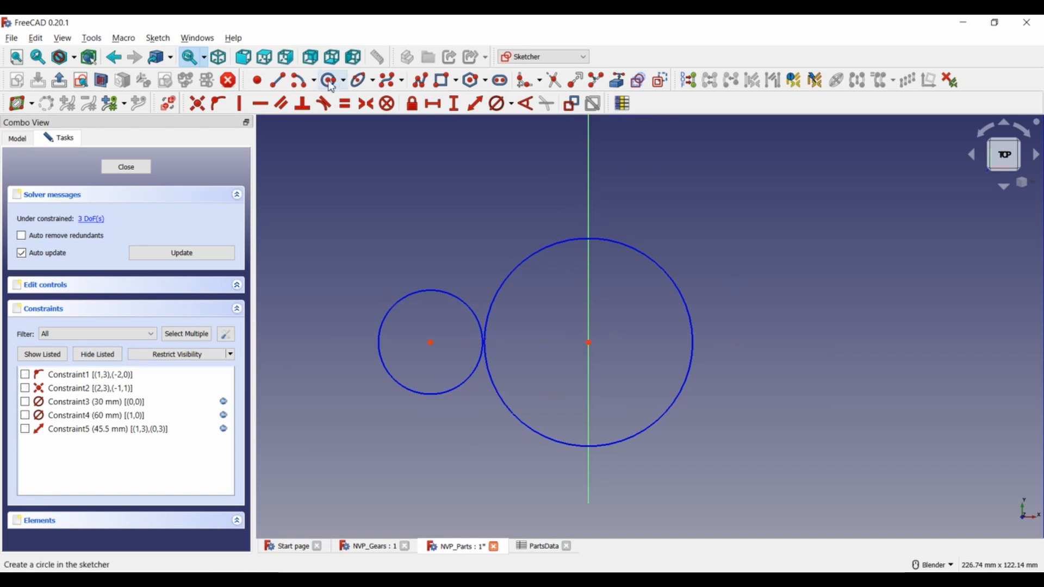
# Draw a circle concentric with the 60 mm circle and make it equal to the 30 mm circle.
pyautogui.click(588, 343)
pyautogui.click(636, 390)
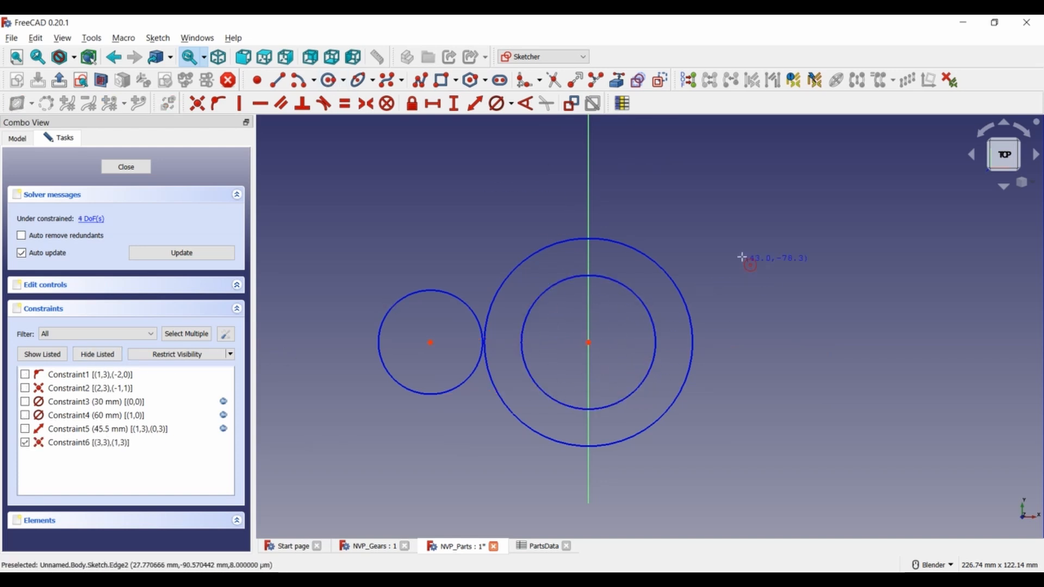
pyautogui.hotkey('alt', 'Tab')
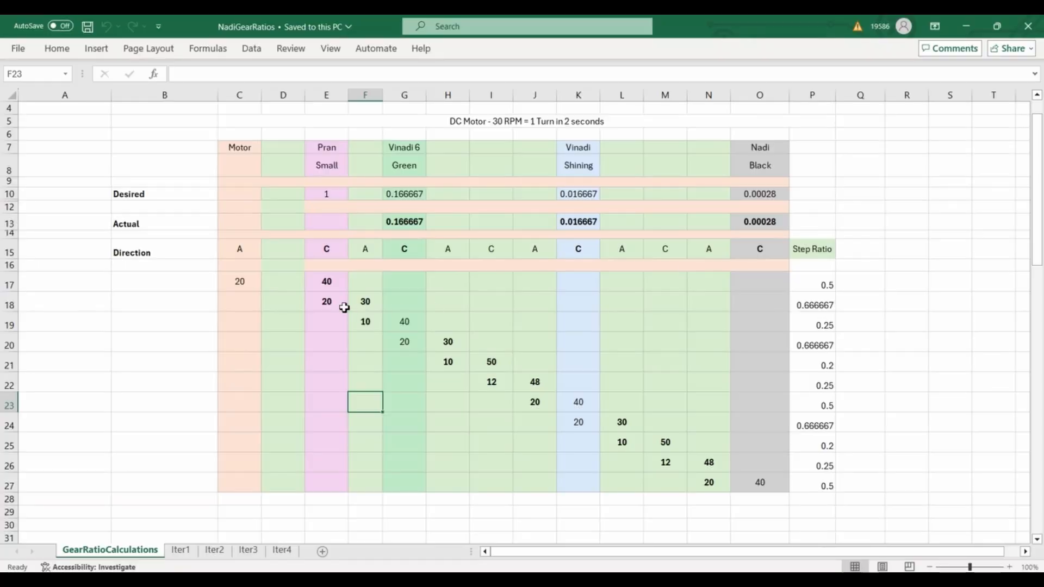
pyautogui.hotkey('alt', 'Tab')
pyautogui.click(430, 291)
pyautogui.click(345, 103)
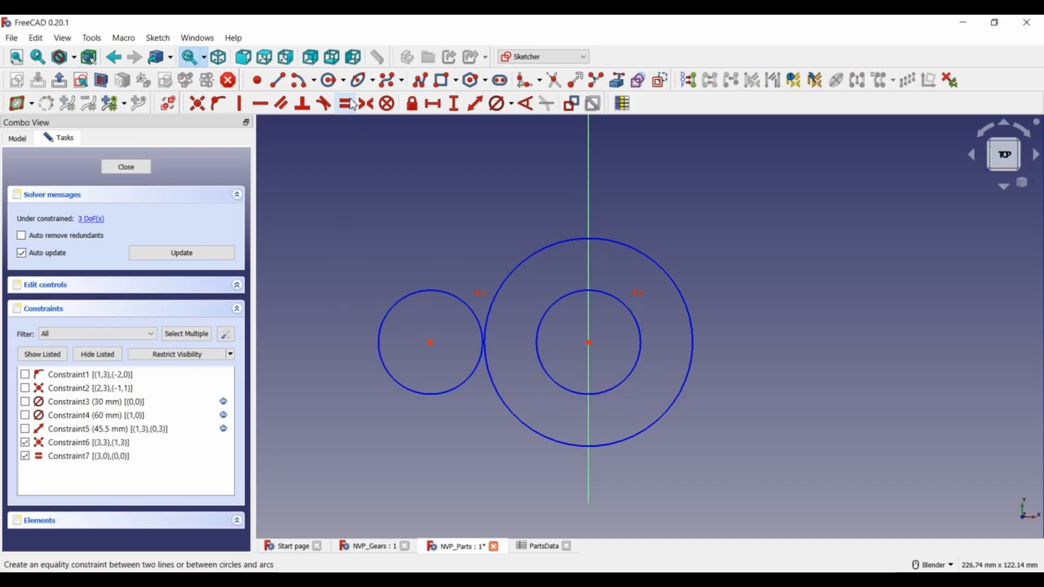
# Check the next gear stage's tooth counts in the NadiGearRatios workbook and move the separate 30 mm circle to the lower left of the 60 mm circle.
pyautogui.hotkey('alt', 'Tab')
pyautogui.click(365, 322)
pyautogui.hotkey('alt', 'Tab')
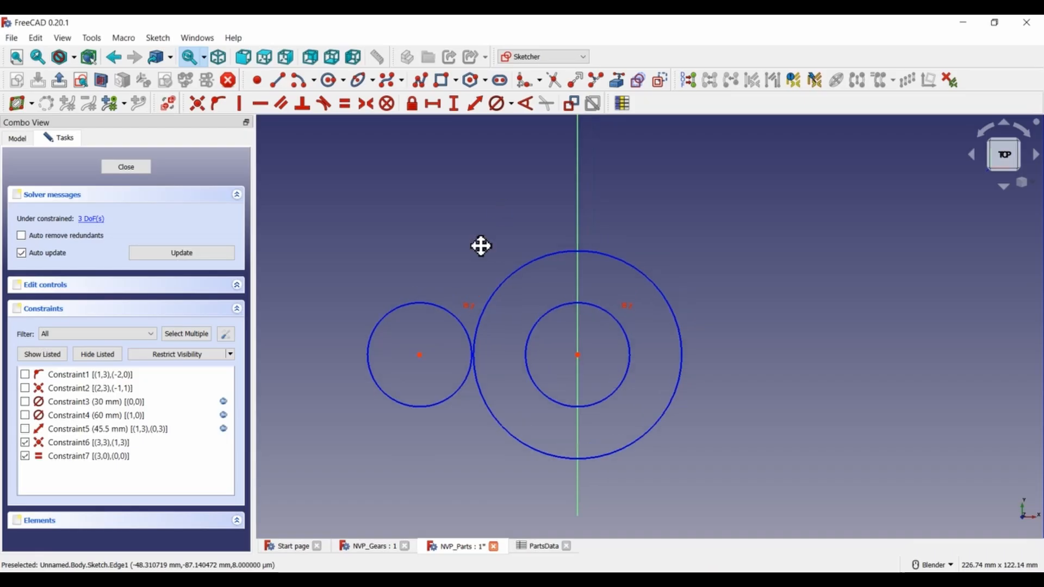
pyautogui.moveTo(400, 395); pyautogui.dragTo(422, 463)
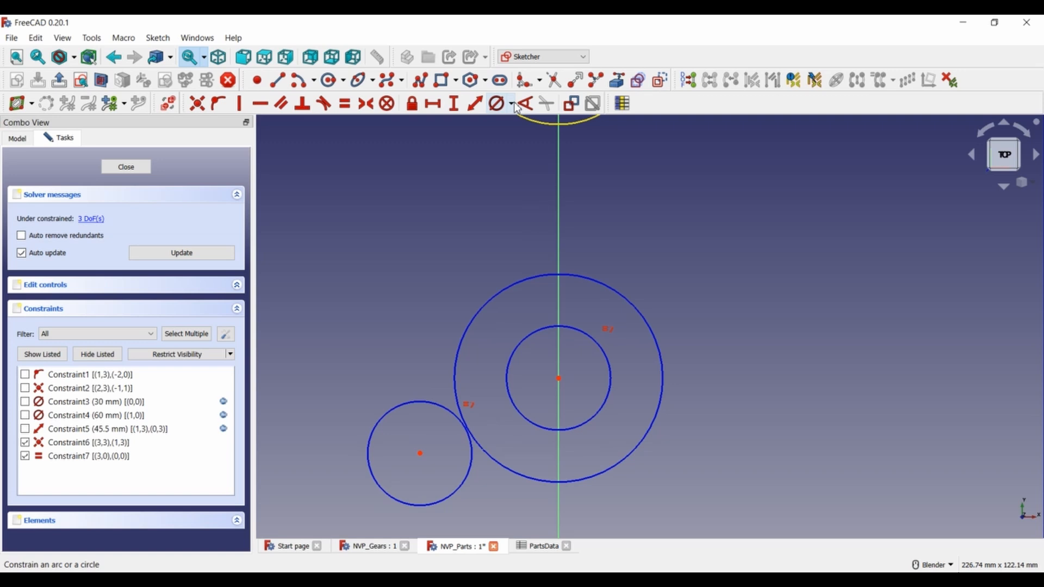
# Draw a circle to the upper left of the 60 mm circle and constrain its diameter with <<PartsData>>.g30_dia.
pyautogui.click(329, 80)
pyautogui.click(441, 279)
pyautogui.click(522, 337)
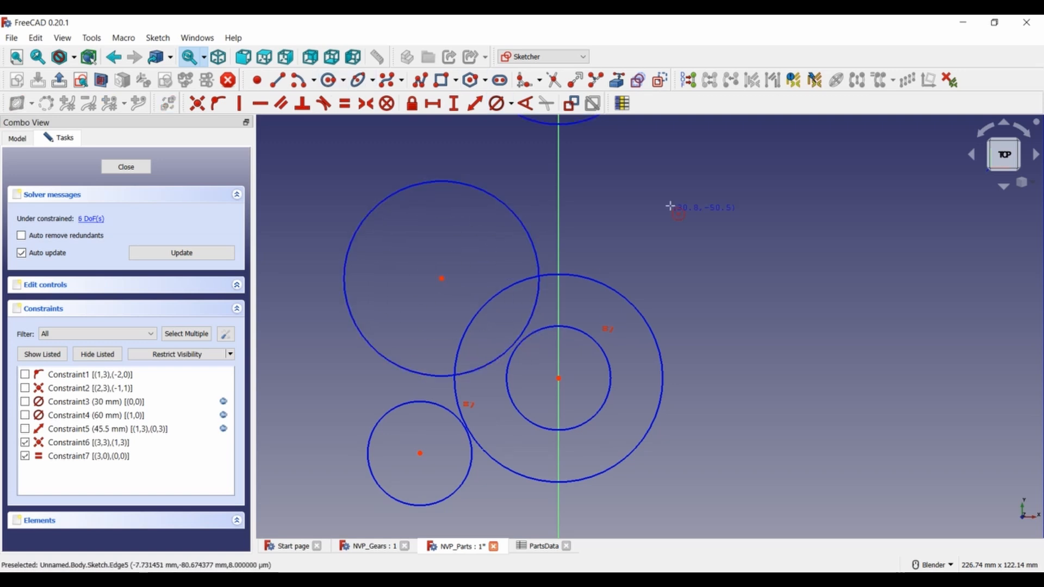
pyautogui.click(508, 212)
pyautogui.click(496, 103)
pyautogui.write('=<<PartsData>>.g')
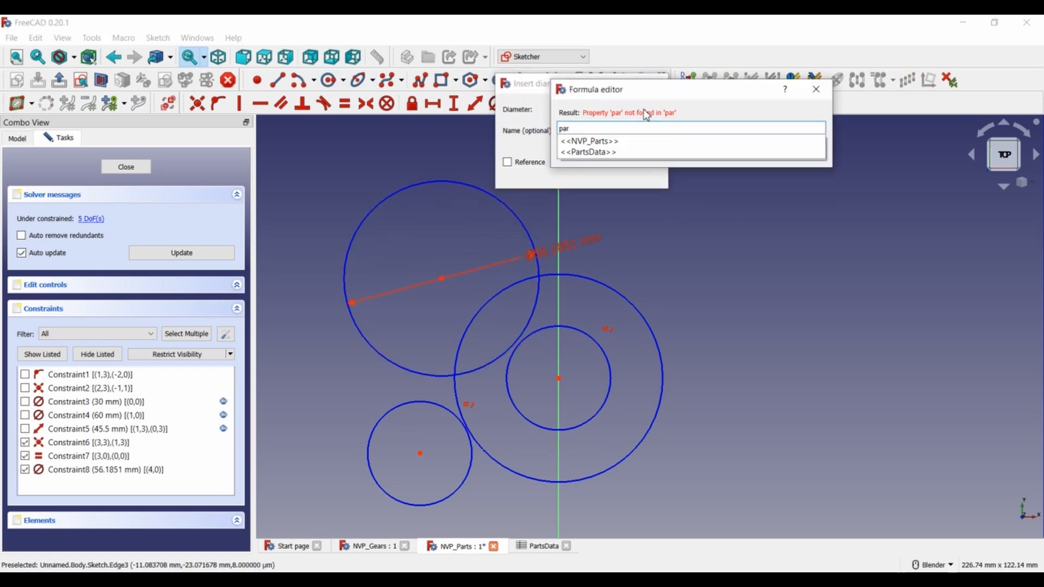
pyautogui.write('30')
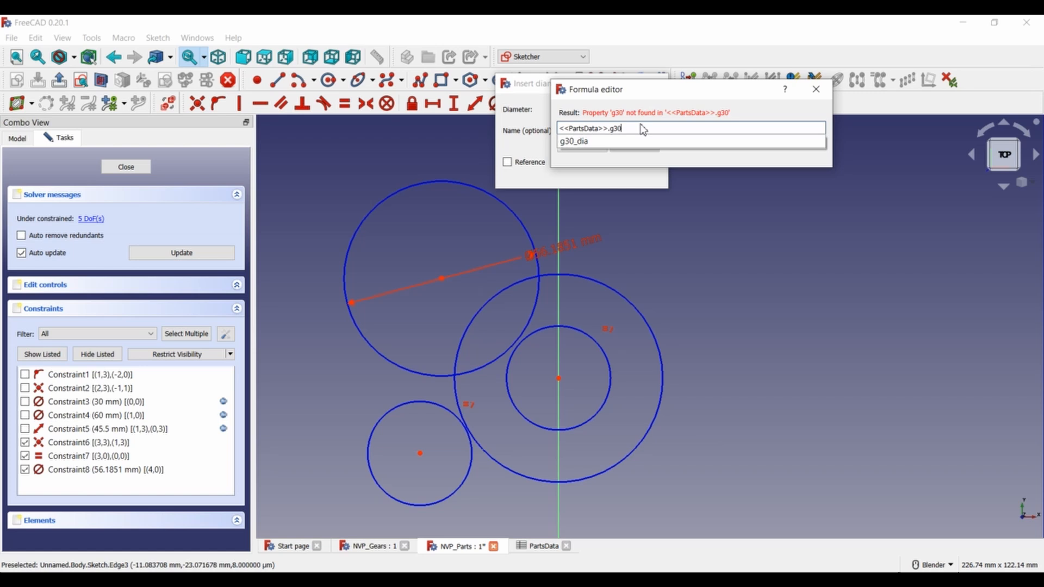
pyautogui.click(662, 142)
pyautogui.press('Return')
pyautogui.click(579, 173)
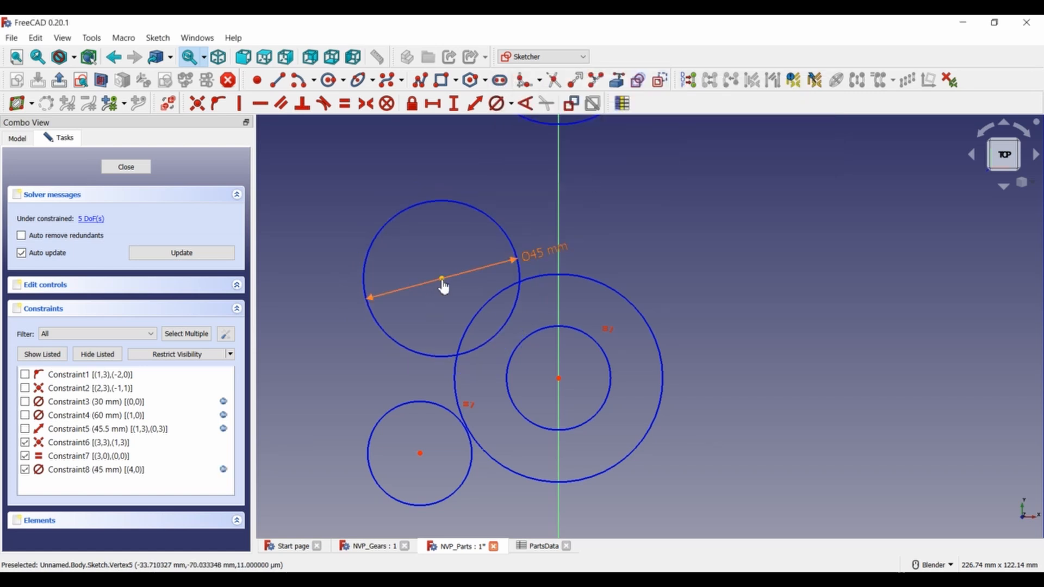
# Constrain the centre distance between the 45 mm circle and the concentric pair with <<PartsData>>.g_20_30, and hide all listed constraints.
pyautogui.moveTo(442, 281); pyautogui.dragTo(453, 296)
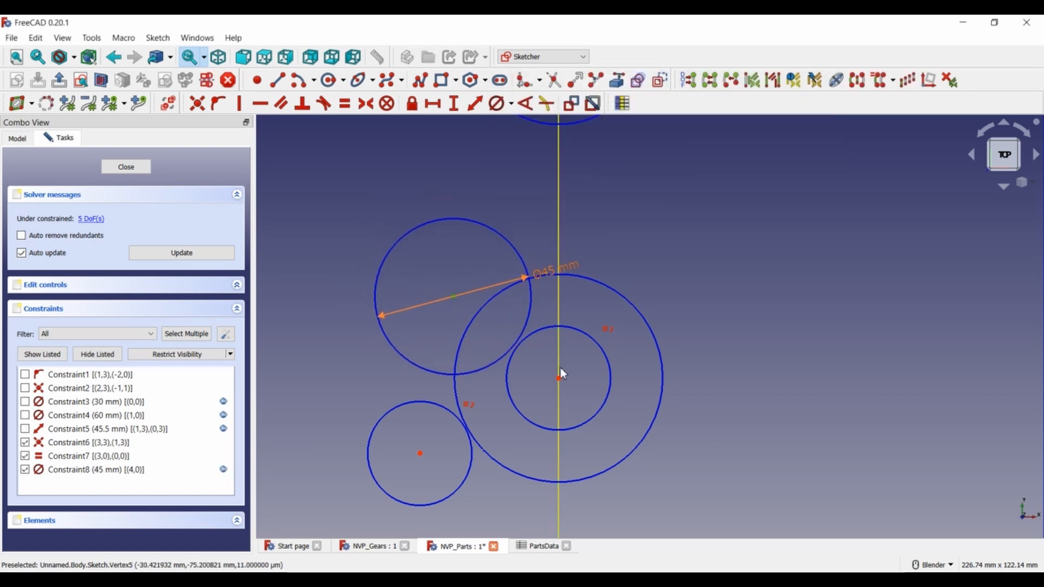
pyautogui.click(476, 103)
pyautogui.click(570, 112)
pyautogui.write('par')
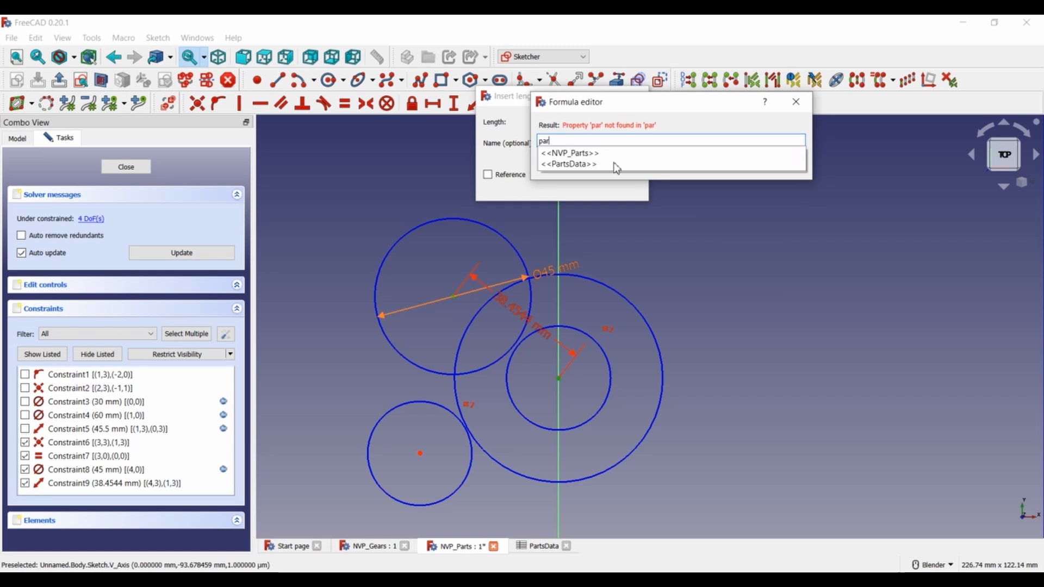
pyautogui.click(571, 154)
pyautogui.write('g_')
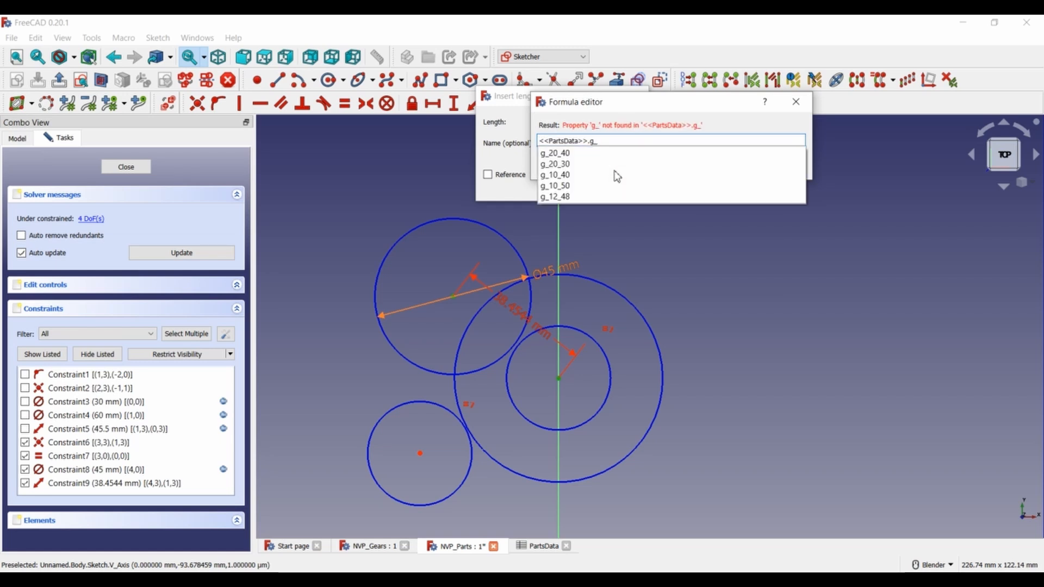
pyautogui.click(616, 169)
pyautogui.click(615, 157)
pyautogui.click(555, 185)
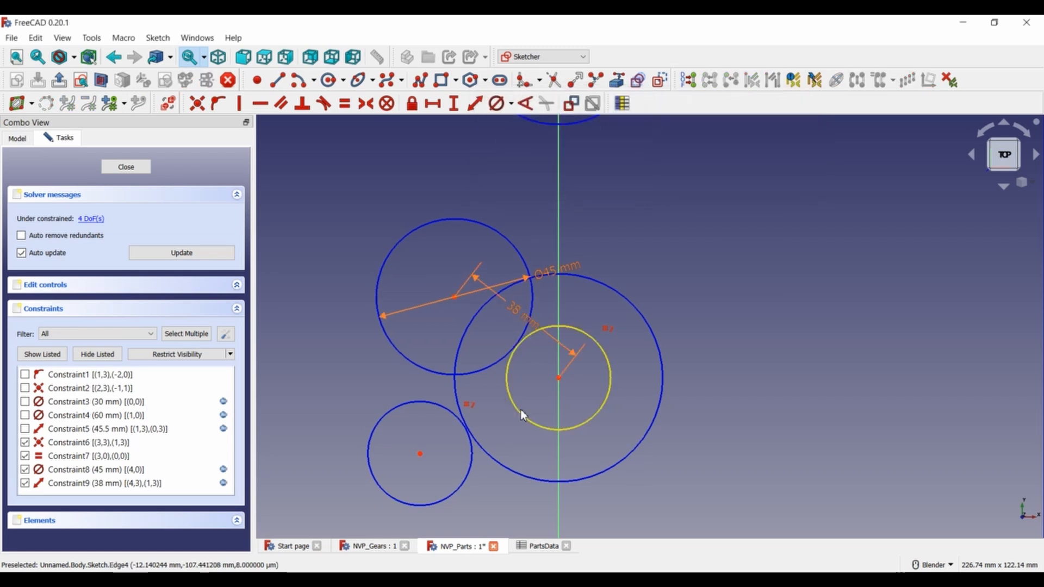
pyautogui.scroll(5, 522, 413)
pyautogui.scroll(-5, 552, 300)
pyautogui.click(97, 354)
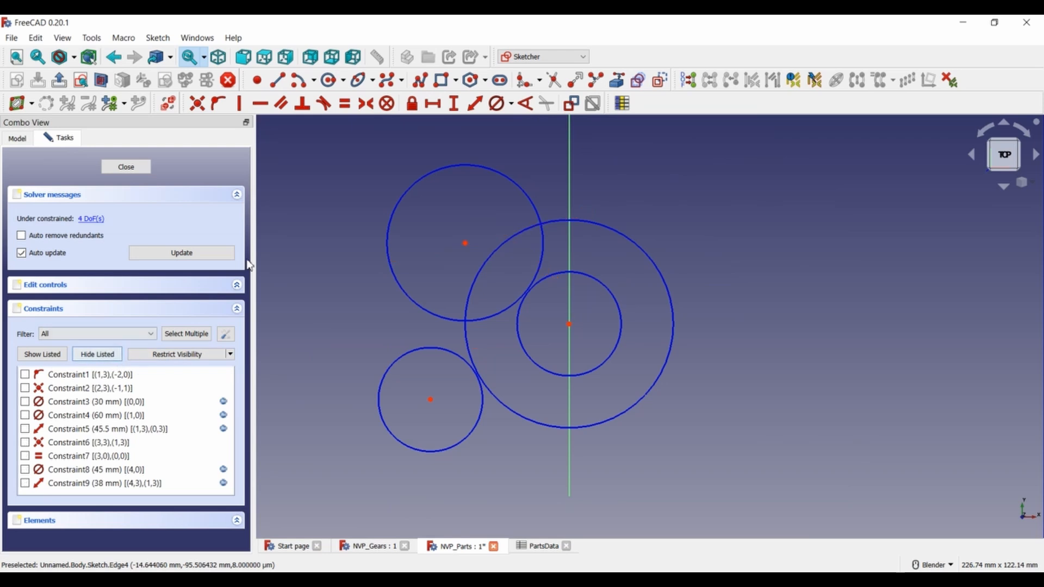
# Draw a circle concentric with the 45 mm circle and constrain its diameter with the formula <<PartsData>>.g10_dia.
pyautogui.click(328, 83)
pyautogui.click(465, 243)
pyautogui.click(495, 272)
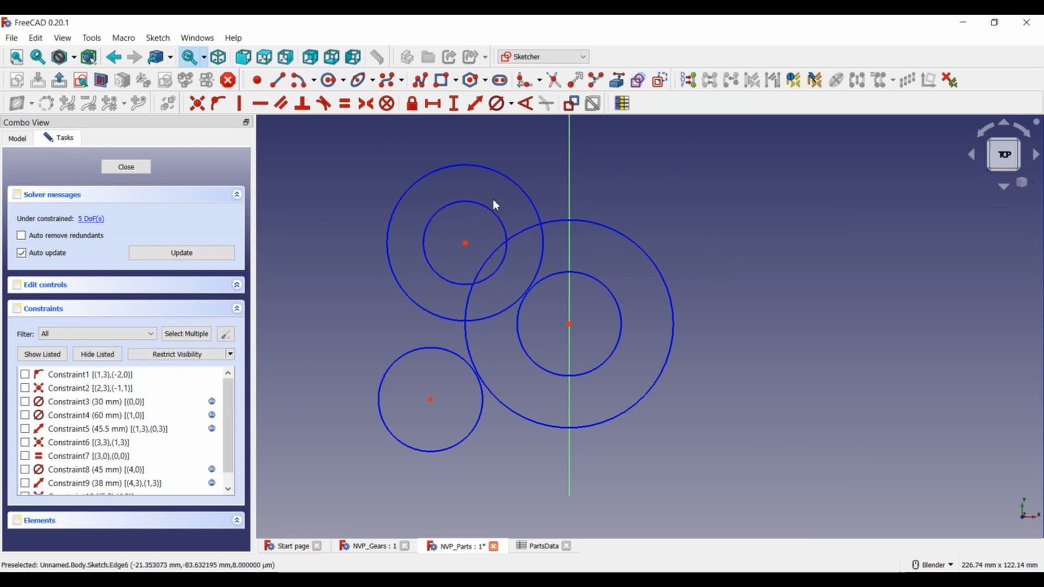
pyautogui.click(490, 210)
pyautogui.click(505, 106)
pyautogui.press('=')
pyautogui.write('g')
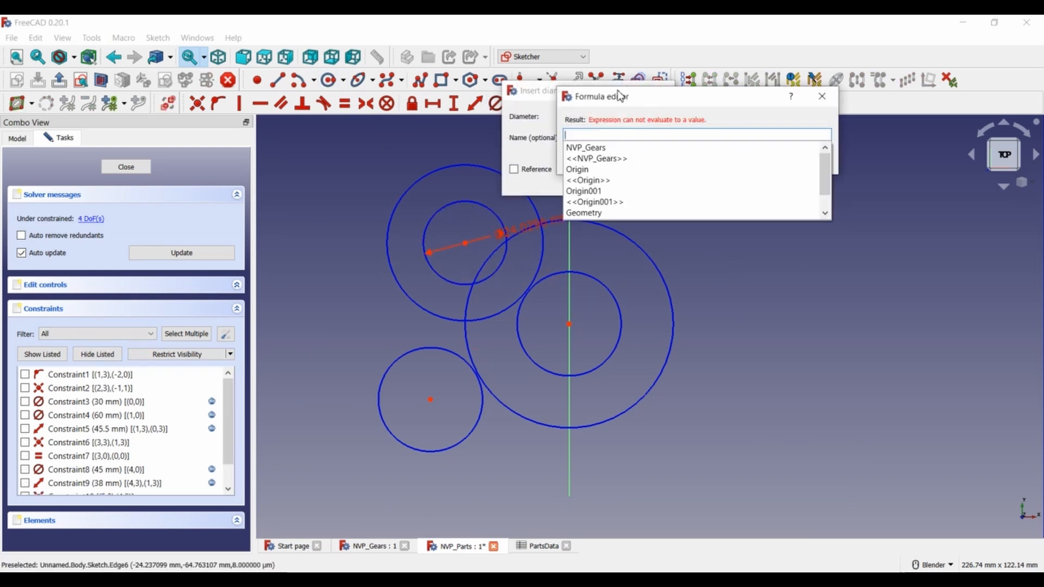
pyautogui.write('parts')
pyautogui.click(609, 156)
pyautogui.write('g1')
pyautogui.click(620, 147)
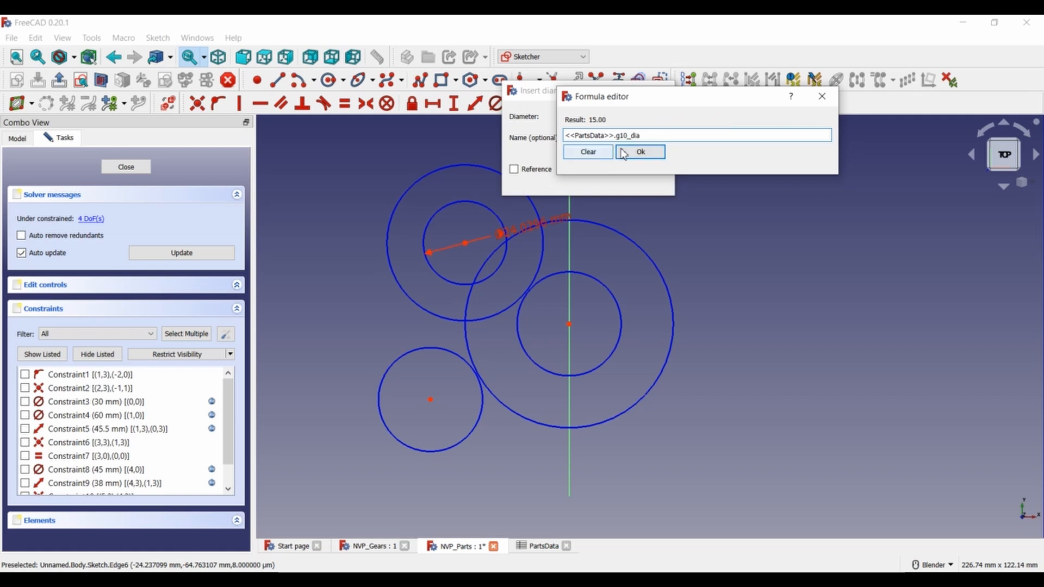
pyautogui.click(622, 150)
pyautogui.click(605, 176)
pyautogui.scroll(4, 483, 220)
pyautogui.scroll(-3, 530, 204)
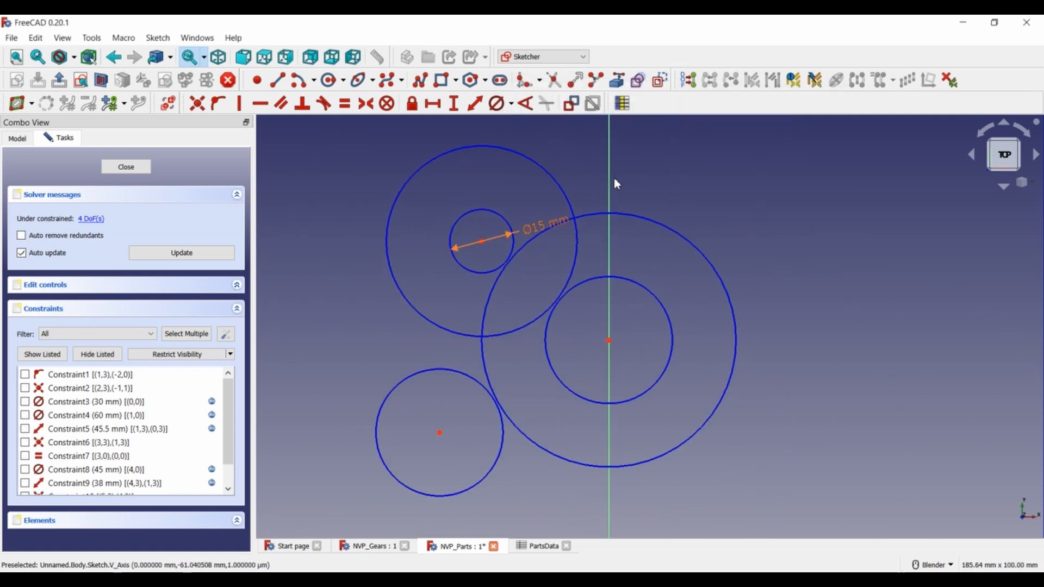
# Open the PartsData spreadsheet to review the gear diameters and centre distances.
pyautogui.keyDown('shift'); pyautogui.moveTo(620, 156); pyautogui.dragTo(631, 302, button='middle'); pyautogui.keyUp('shift')
pyautogui.scroll(-4, 612, 325)
pyautogui.click(543, 546)
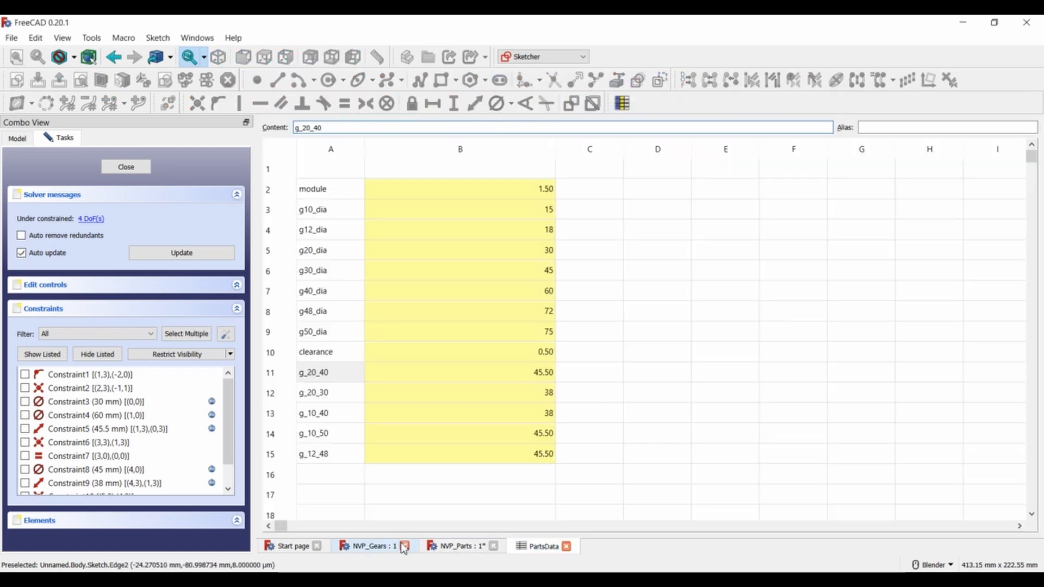
# Go back to the NVP_Parts sketch and check the Vinadi 6 column of the Excel gear ratios for the gear positions.
pyautogui.click(447, 547)
pyautogui.hotkey('alt', 'Tab')
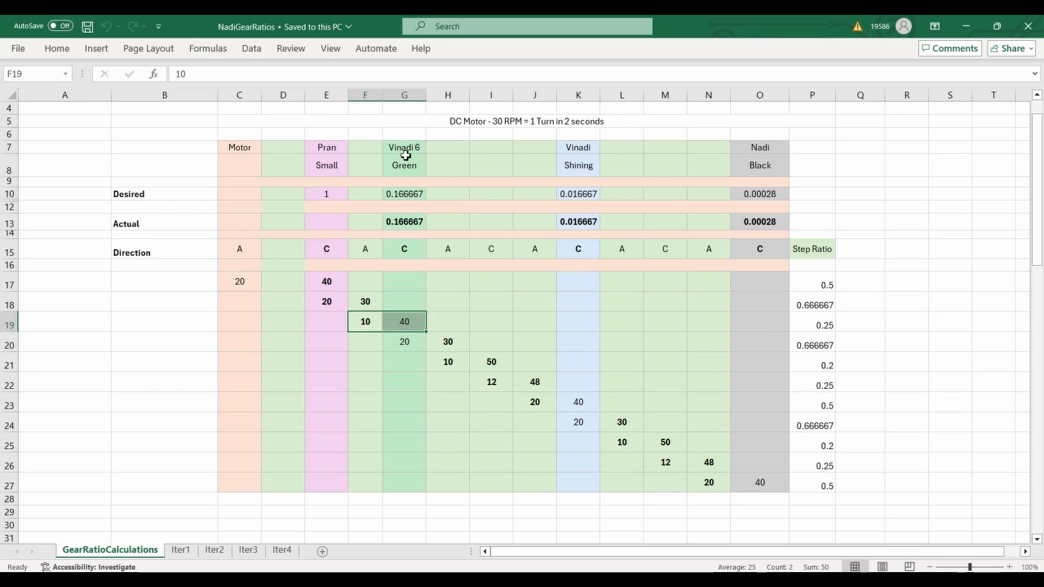
pyautogui.moveTo(401, 146); pyautogui.dragTo(401, 294)
pyautogui.click(412, 96)
pyautogui.hotkey('alt', 'Tab')
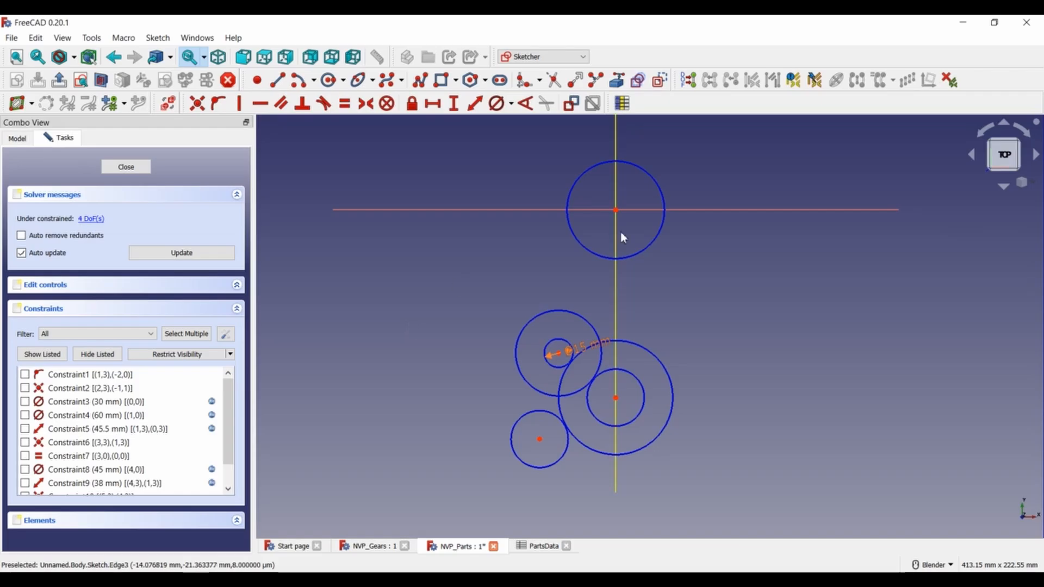
# Constrain the diameter of the circle centred on the sketch origin with the formula <<PartsData>>.g40_dia.
pyautogui.click(652, 178)
pyautogui.click(495, 102)
pyautogui.click(645, 110)
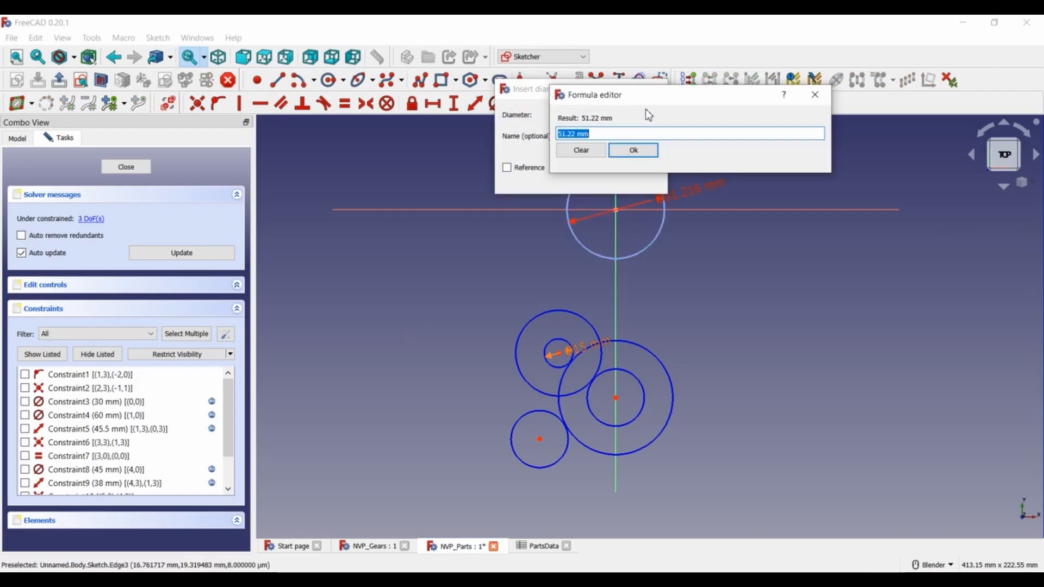
pyautogui.write('par')
pyautogui.click(633, 156)
pyautogui.write('g40')
pyautogui.click(651, 148)
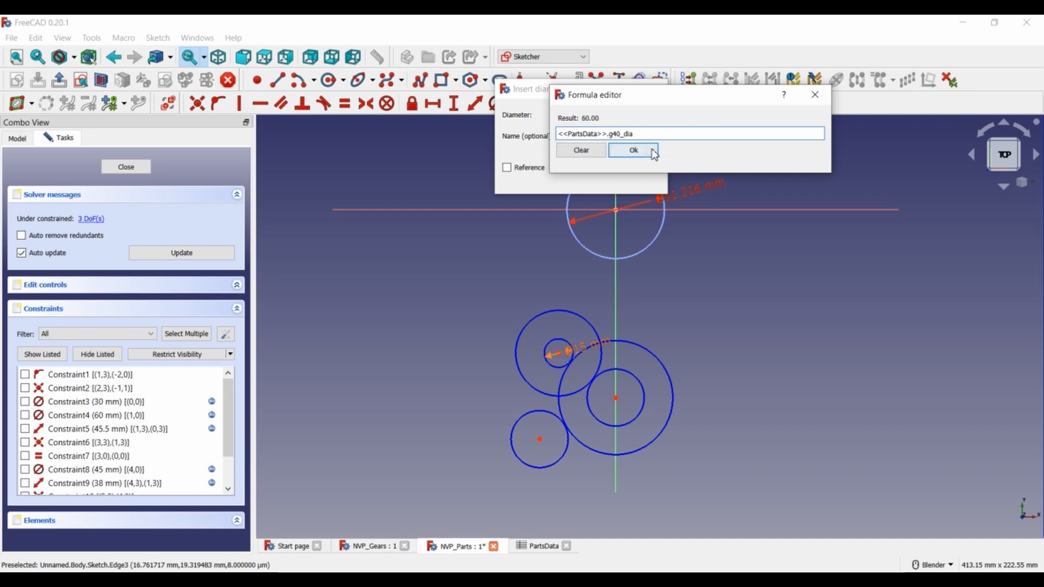
pyautogui.click(650, 151)
pyautogui.click(589, 178)
# Constrain the distance from the origin circle's centre to the 15 mm circle's centre with the formula <<PartsData>>.g_10_40.
pyautogui.click(616, 211)
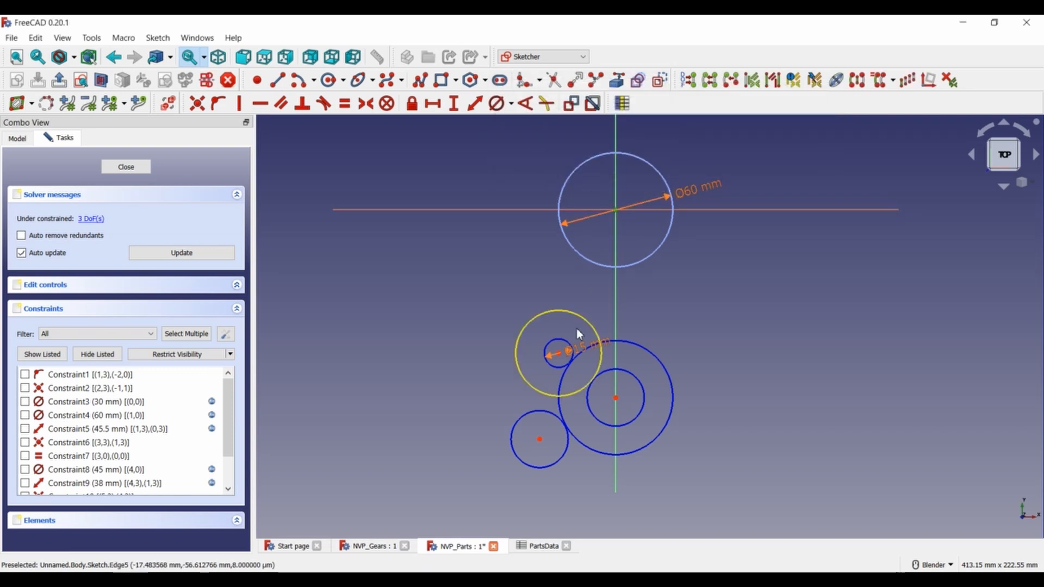
pyautogui.click(560, 352)
pyautogui.click(474, 103)
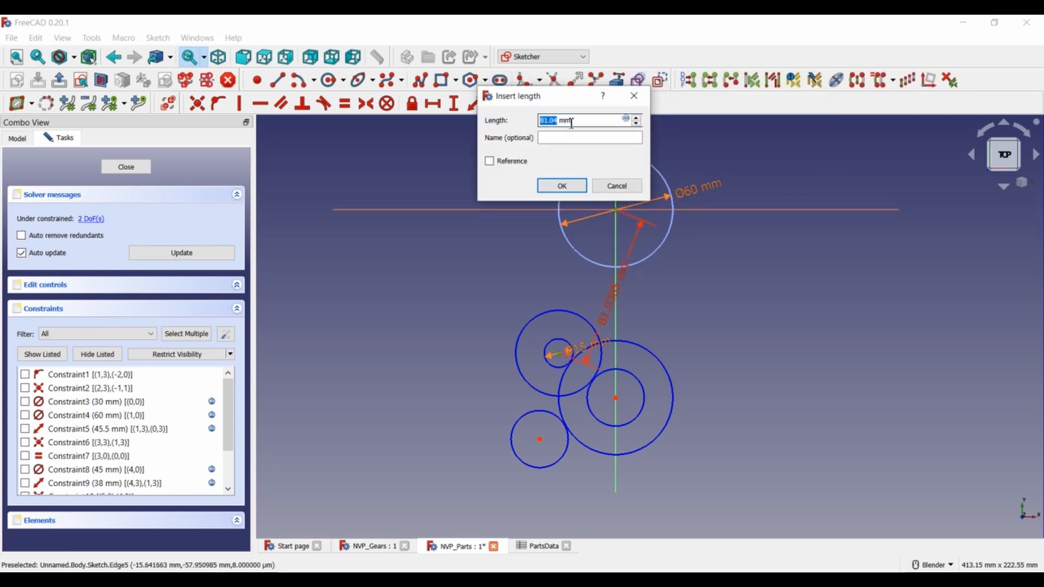
pyautogui.click(626, 118)
pyautogui.write('par')
pyautogui.click(631, 162)
pyautogui.write('g_')
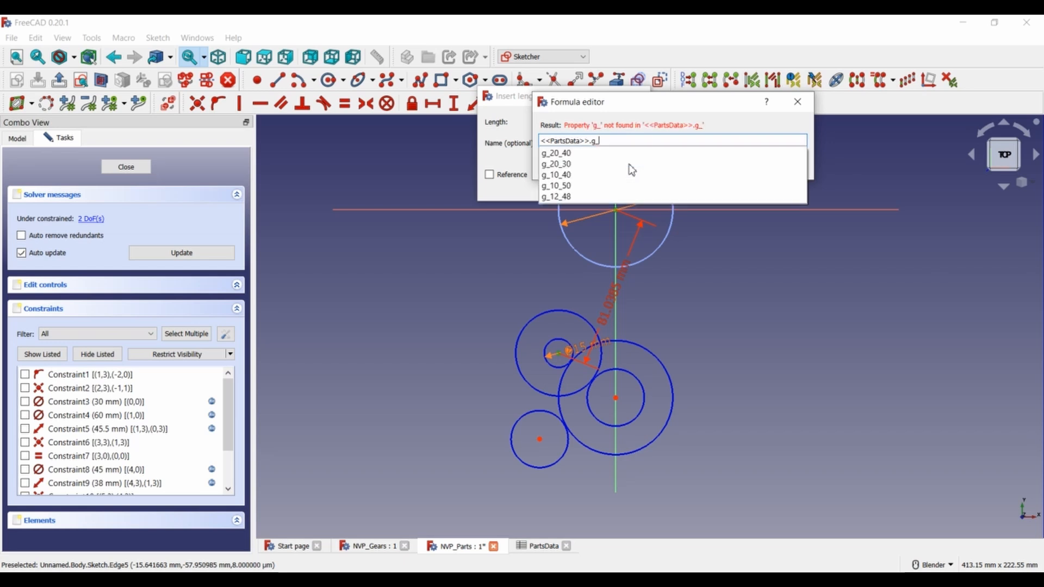
pyautogui.write('10')
pyautogui.click(611, 162)
pyautogui.click(611, 161)
pyautogui.click(560, 187)
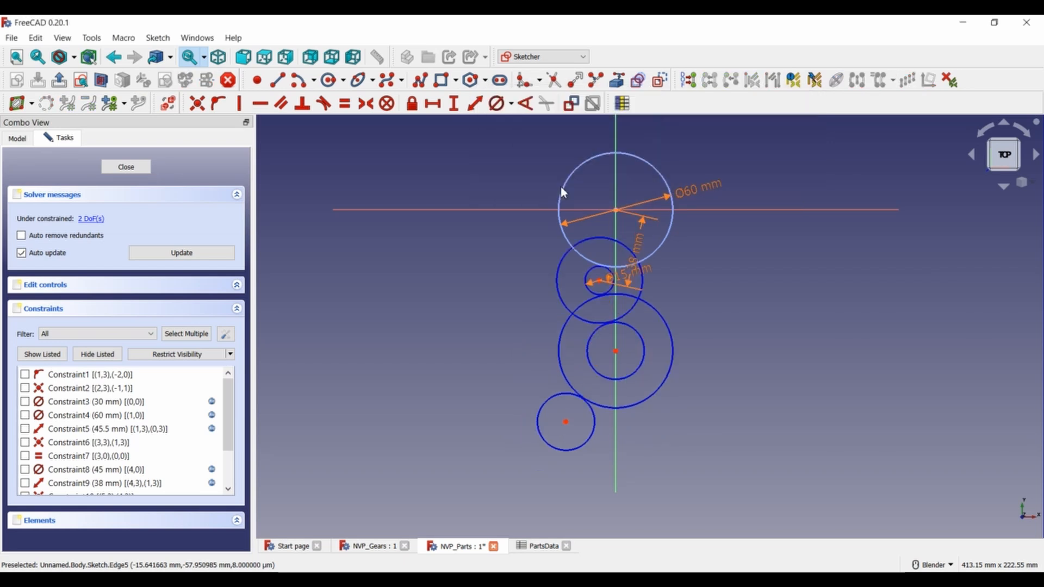
# Swing the concentric 45 mm and 15 mm circles farther from the vertical axis and reposition the outlying 30 mm circle beside the large gear.
pyautogui.scroll(3, 503, 266)
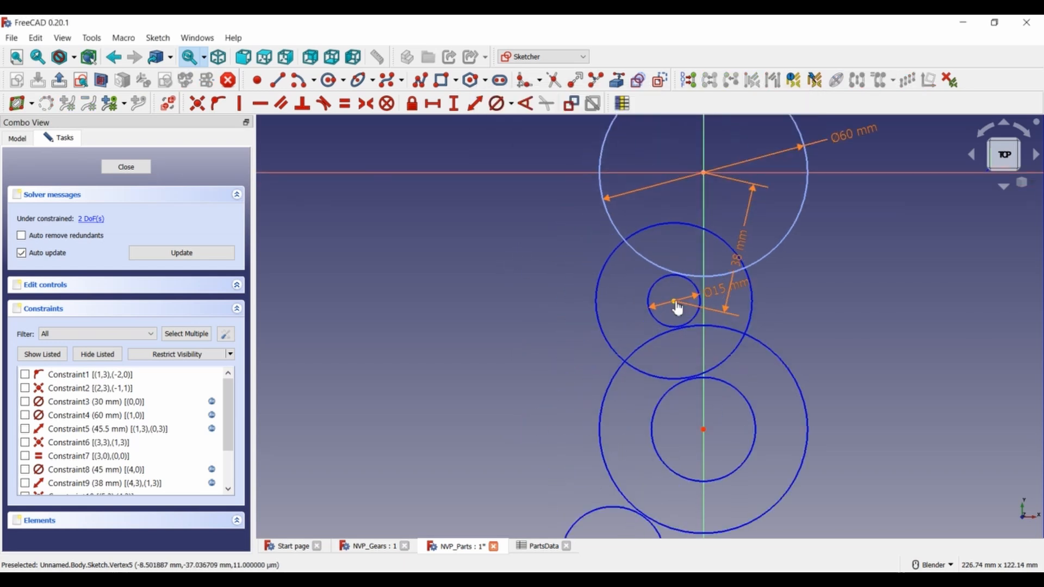
pyautogui.moveTo(675, 303)
pyautogui.mouseDown()
pyautogui.moveTo(571, 301)
pyautogui.moveTo(459, 272)
pyautogui.moveTo(580, 273)
pyautogui.moveTo(615, 302)
pyautogui.moveTo(629, 292)
pyautogui.moveTo(618, 308)
pyautogui.mouseUp()
pyautogui.scroll(6, 706, 249)
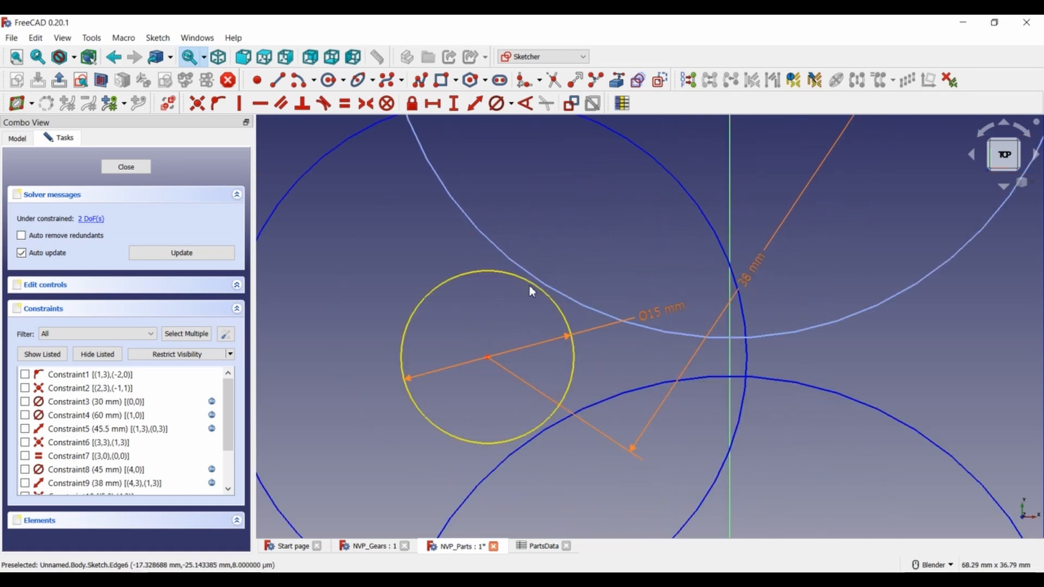
pyautogui.scroll(-8, 531, 292)
pyautogui.moveTo(550, 471); pyautogui.dragTo(500, 413)
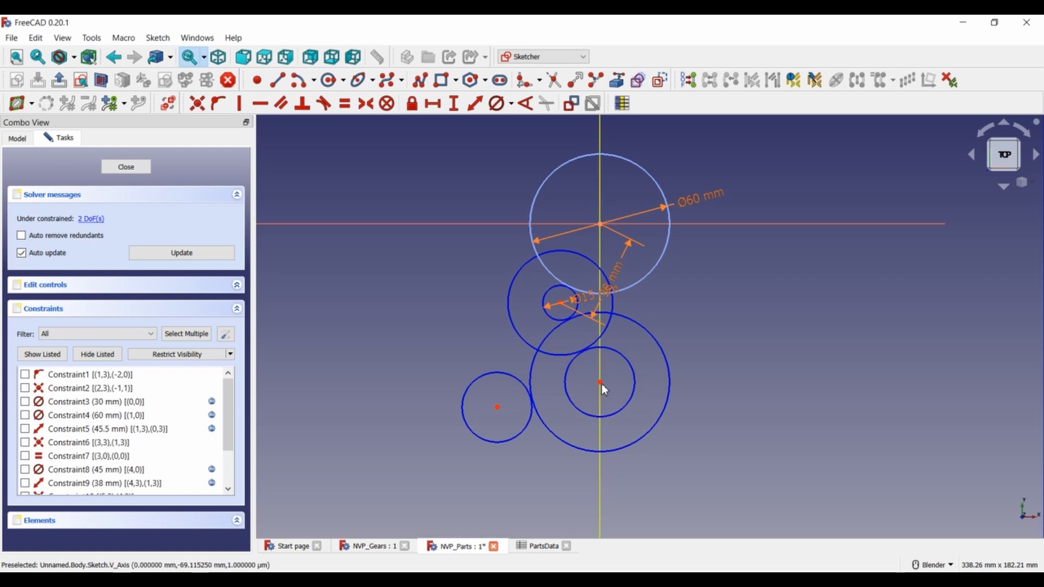
pyautogui.moveTo(560, 303); pyautogui.dragTo(558, 305)
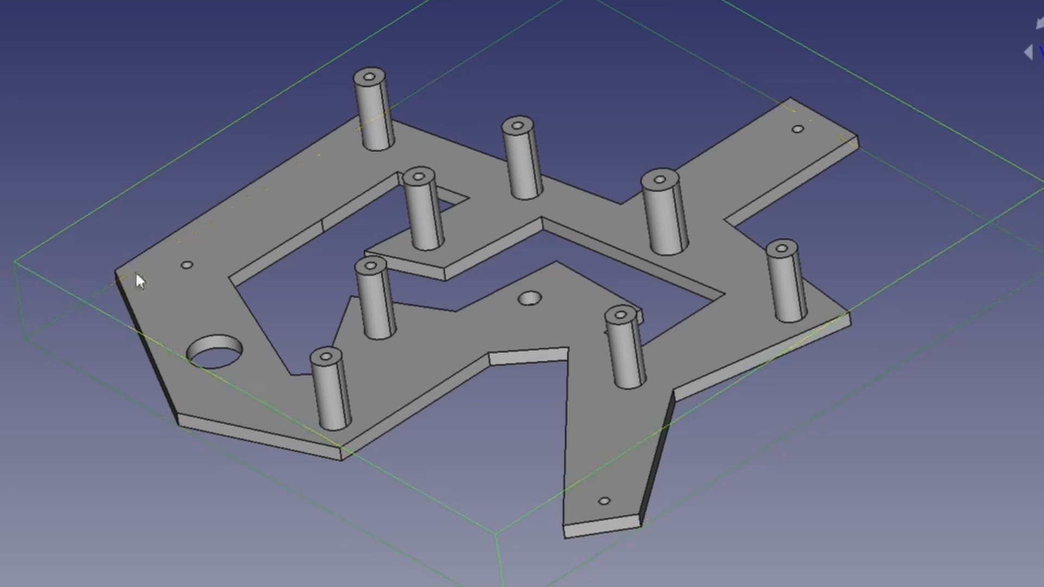
# Show the central shaft, its large gear and the flanged stepped sleeve in the gear train assembly above the housing plate.
pyautogui.press('1')
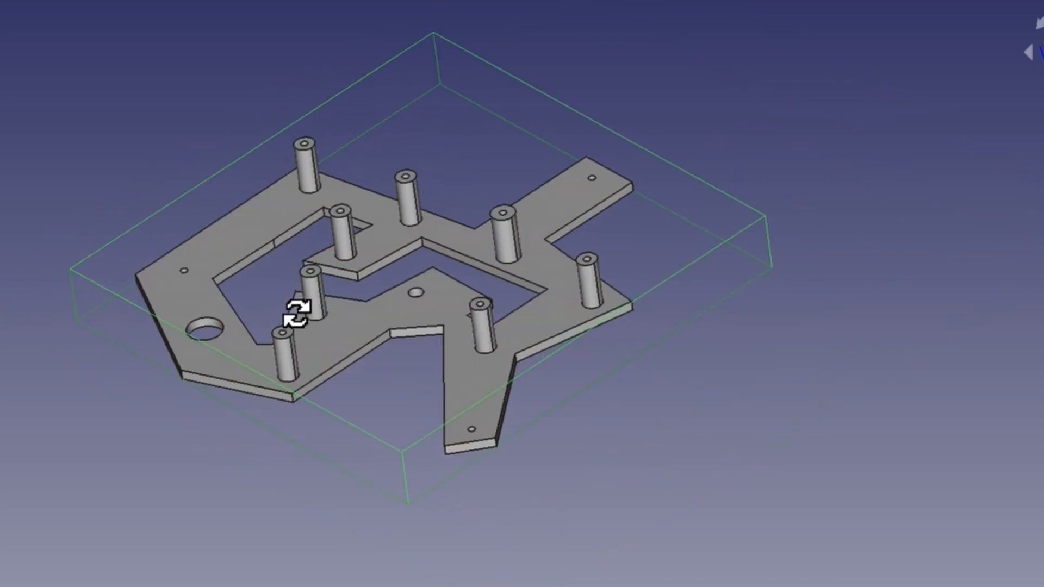
pyautogui.press('2')
pyautogui.press('0')
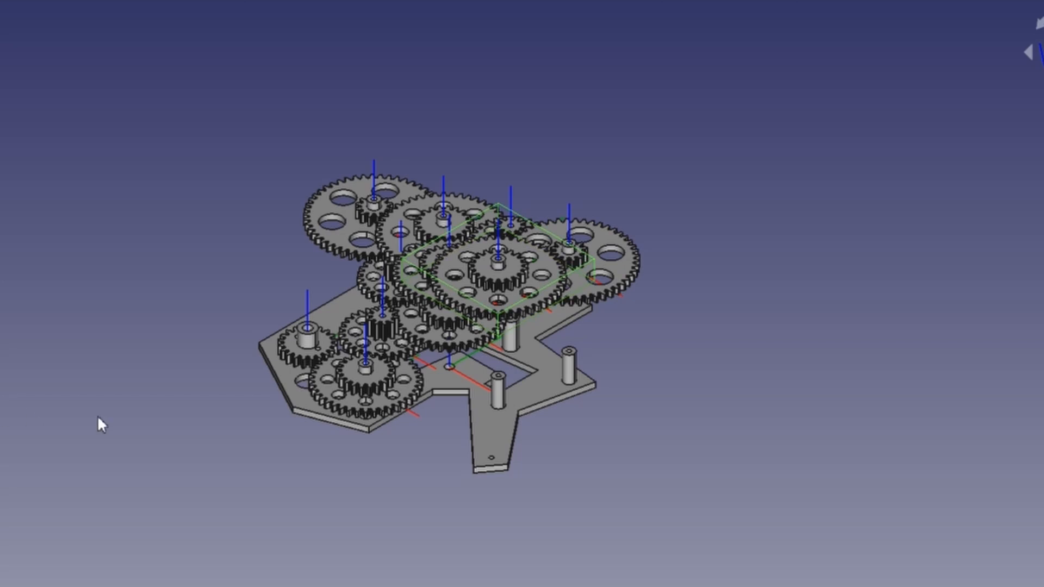
pyautogui.scroll(2, 278, 388)
pyautogui.moveTo(284, 387); pyautogui.dragTo(391, 375, button='middle')
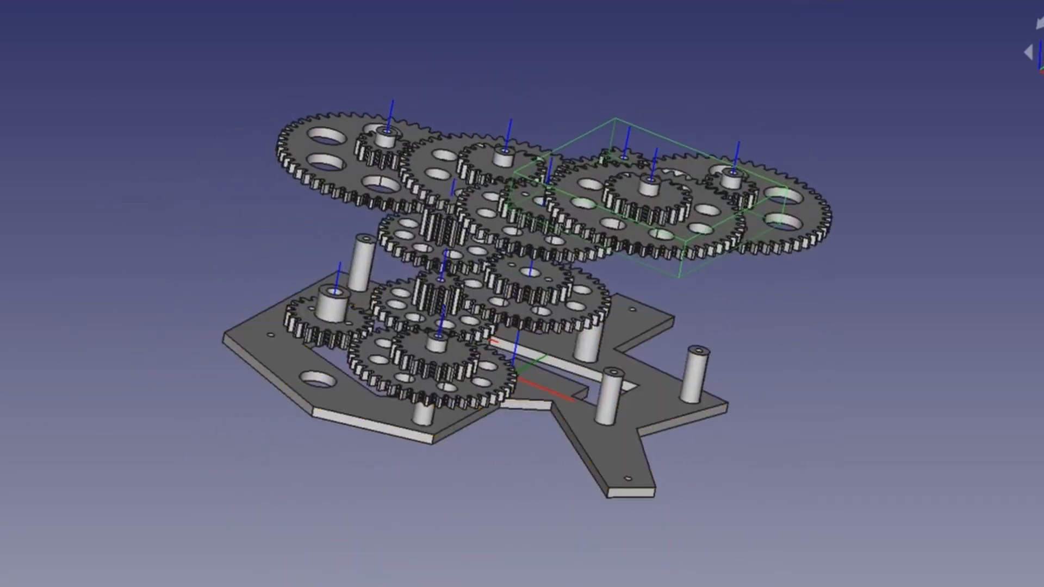
pyautogui.scroll(2, 549, 288)
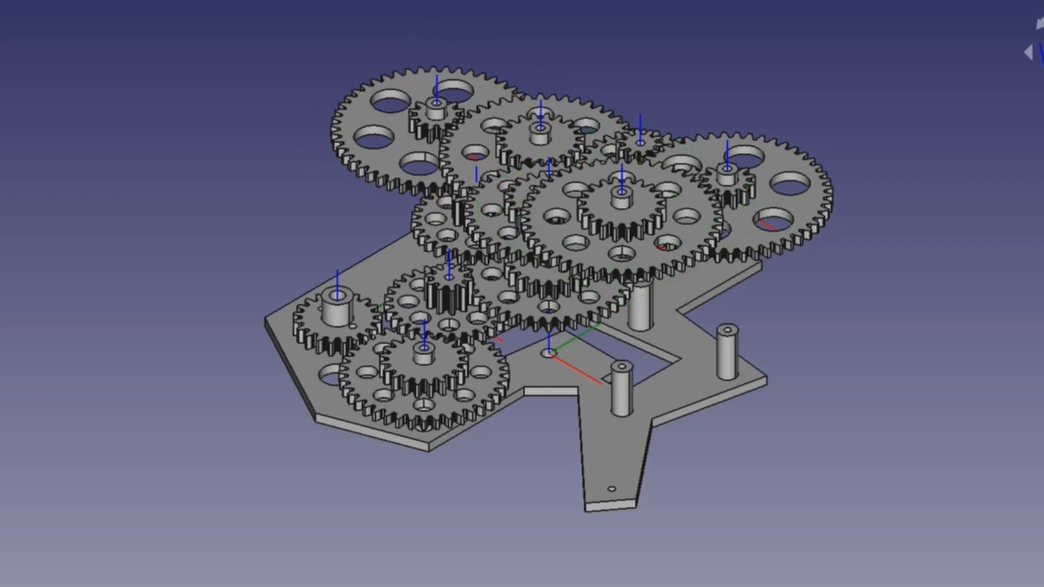
pyautogui.press('space')
pyautogui.press('space')
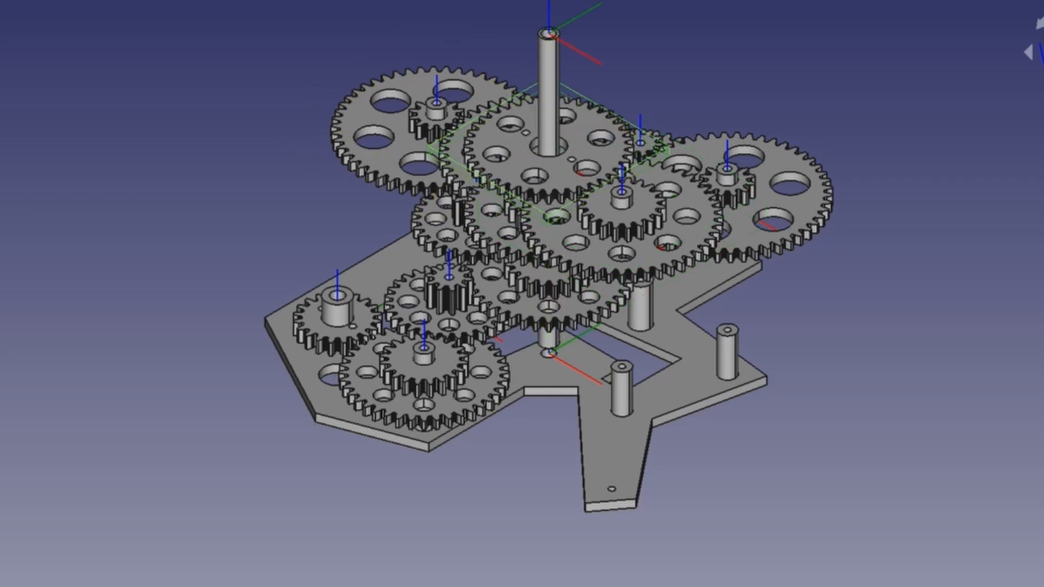
pyautogui.press('space')
pyautogui.press('space')
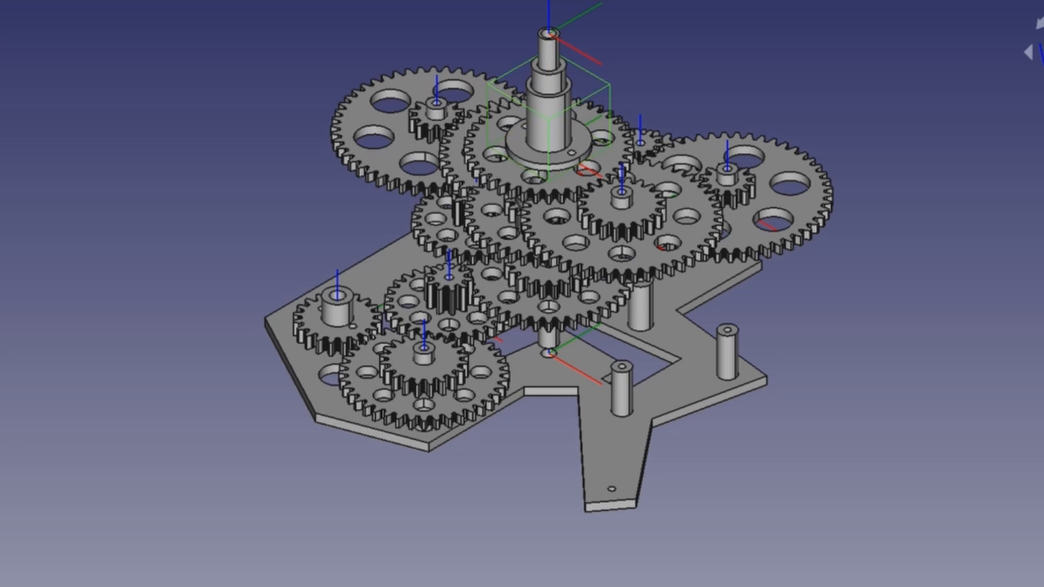
# Examine the vertical stacking of the gears and concentric shafts from the front and from a tilted view.
pyautogui.moveTo(145, 396); pyautogui.dragTo(431, 334, button='middle')
pyautogui.press('2')
pyautogui.press('1')
pyautogui.scroll(-1, 271, 232)
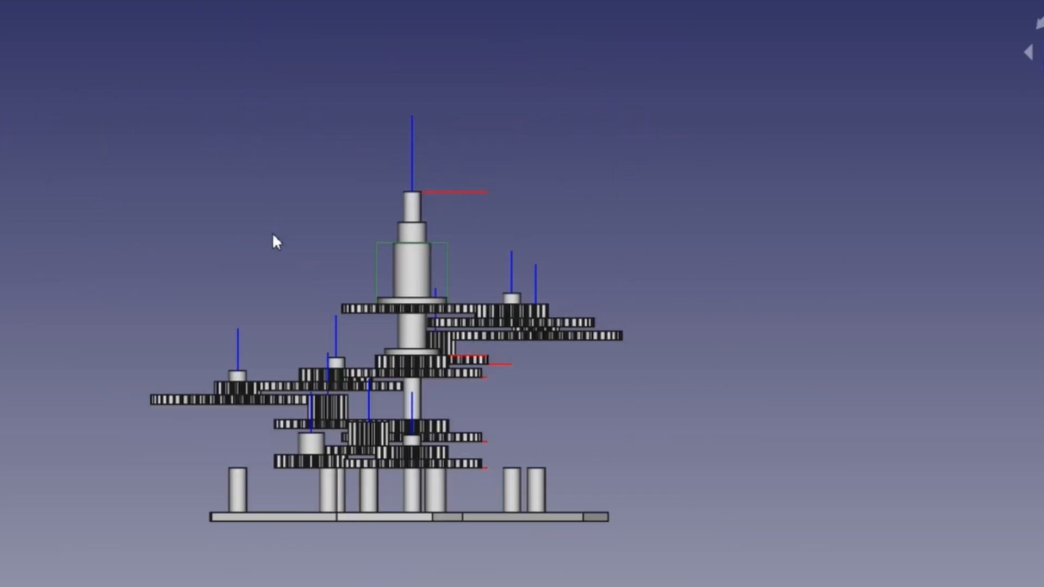
pyautogui.moveTo(271, 233); pyautogui.dragTo(329, 180, button='middle')
pyautogui.scroll(2, 357, 243)
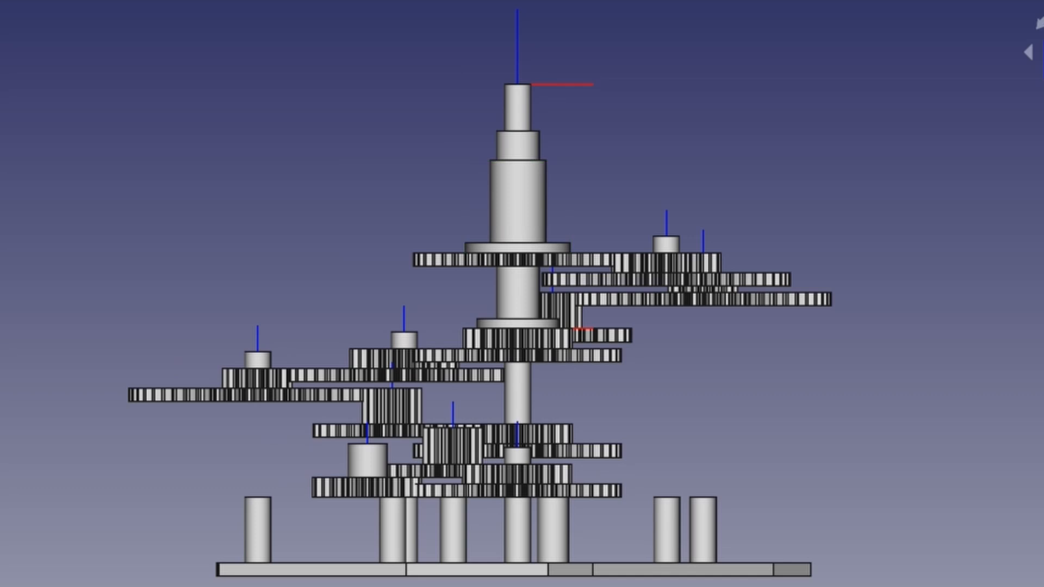
pyautogui.moveTo(570, 175); pyautogui.dragTo(545, 392, button='middle')
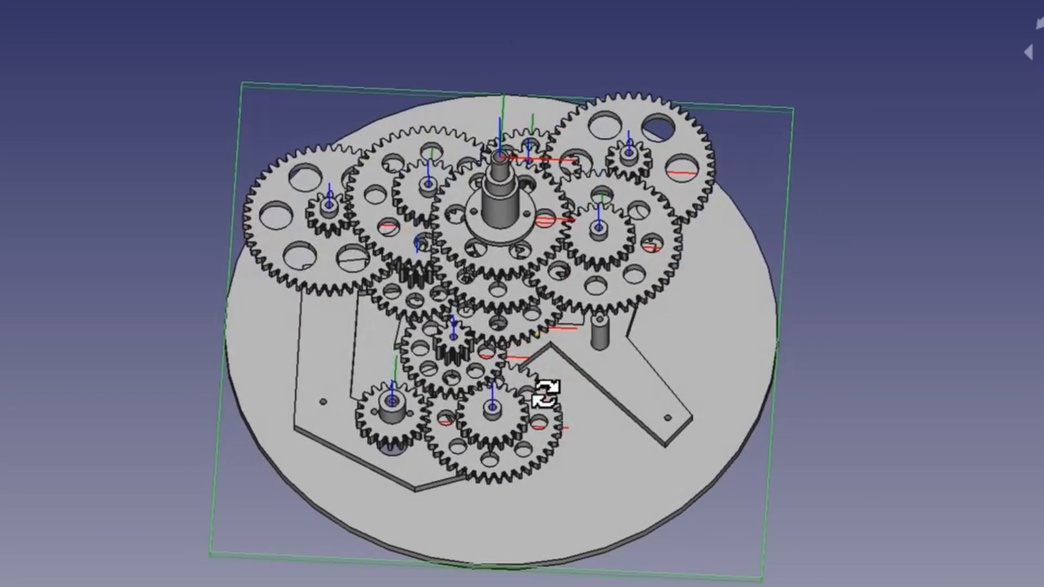